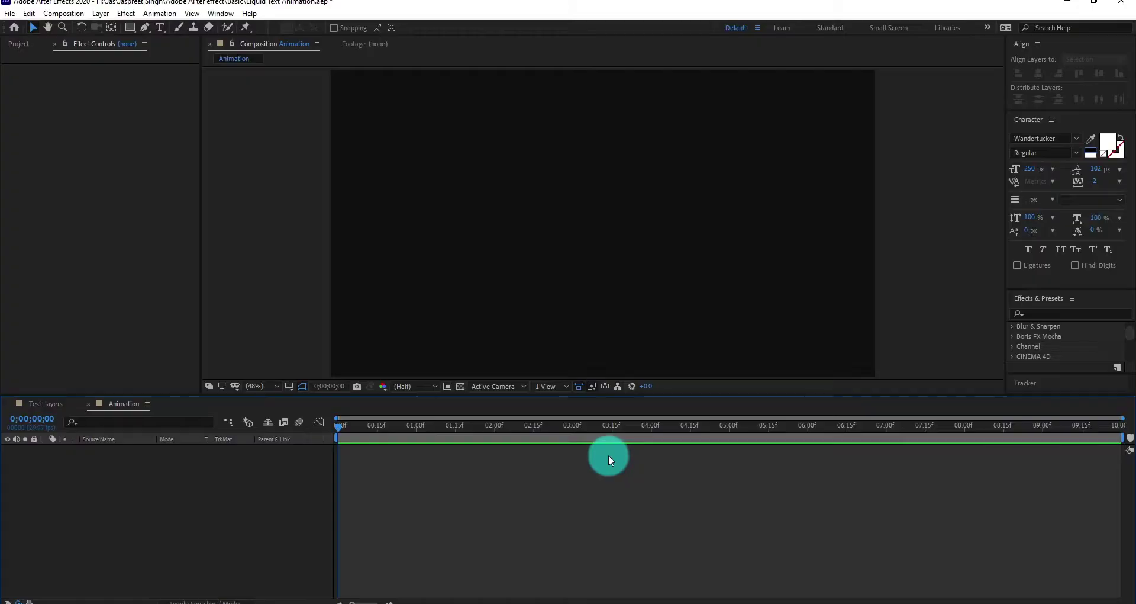
Right-click the empty Animation timeline to bring up its composition options
right_click(227, 500)
Keep the 1920×1080, 29.97 fps composition settings and type 'Be Humble' in the viewer
left_click(304, 383)
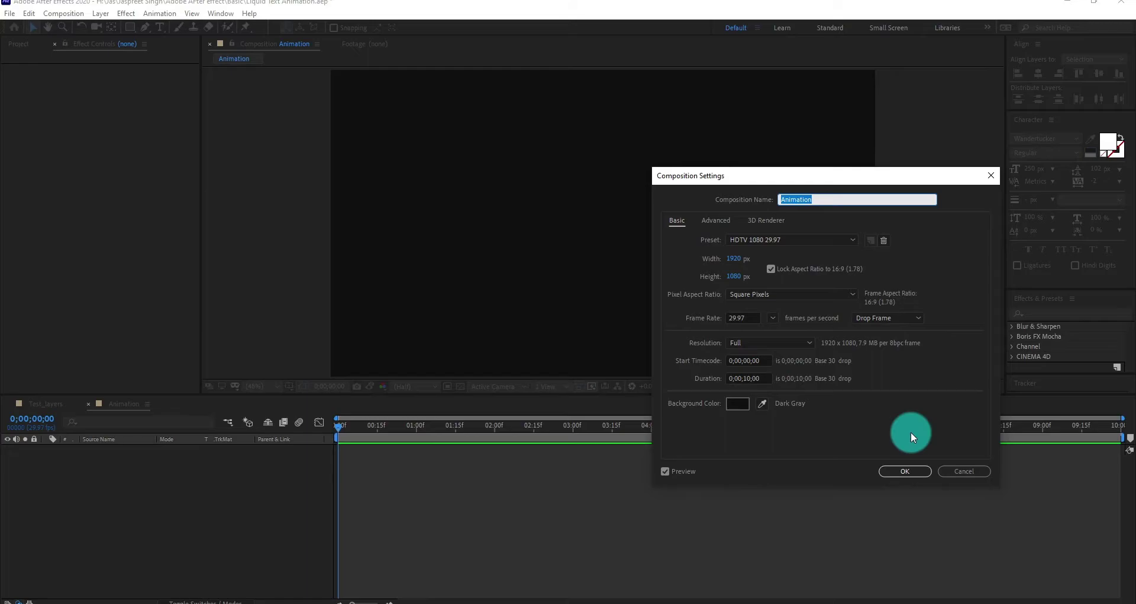
left_click(902, 472)
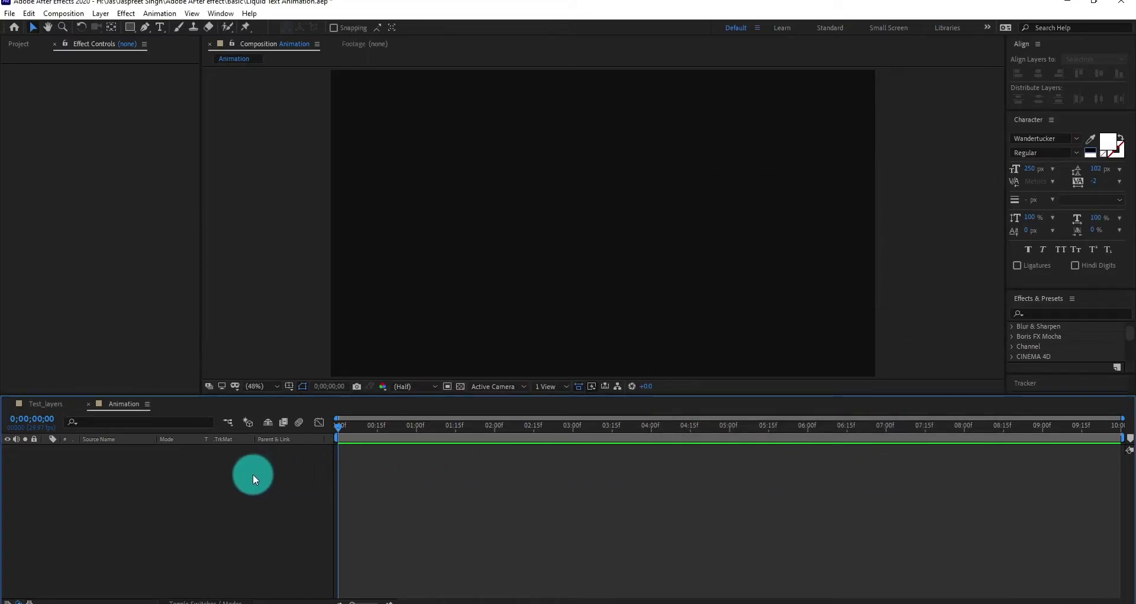
left_click(161, 27)
left_click(551, 225)
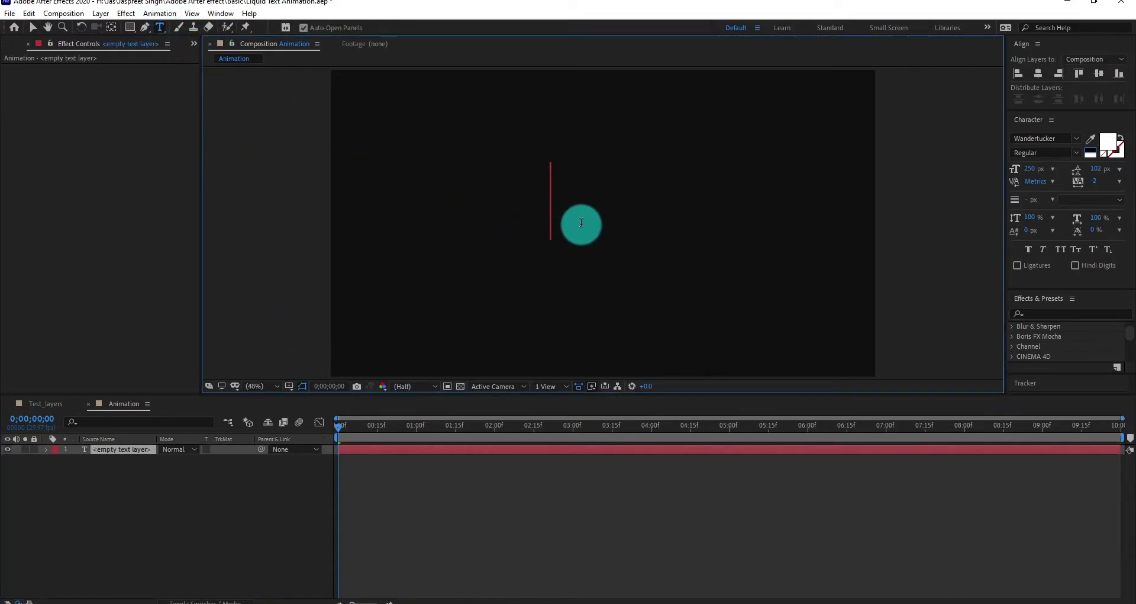
type("Be Humble")
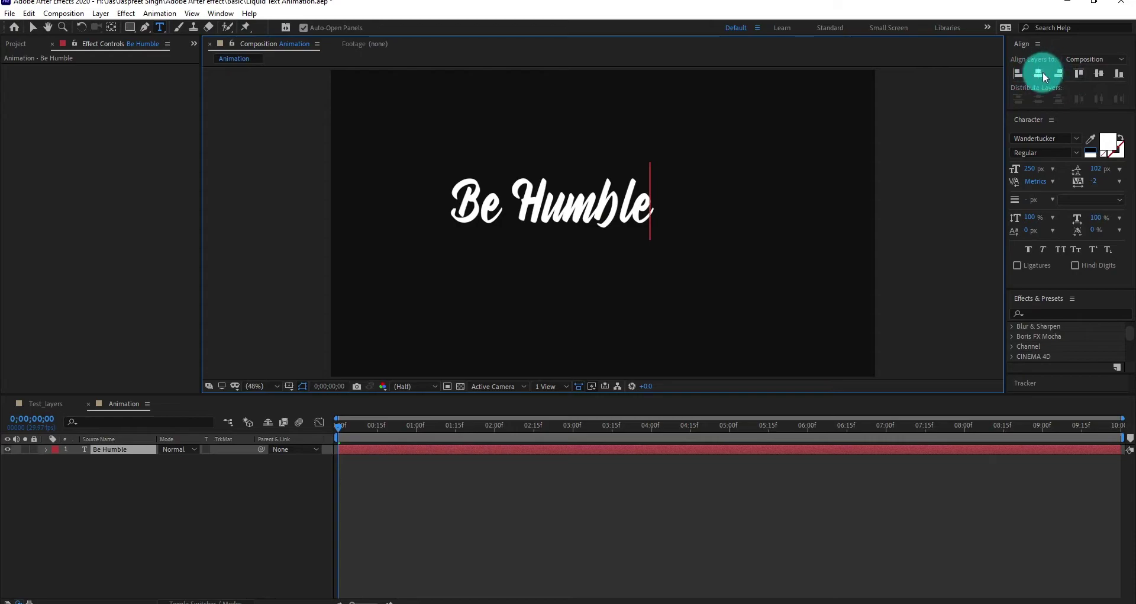
Centre the Be Humble text layer horizontally and vertically in the frame
left_click(1042, 73)
left_click(1099, 72)
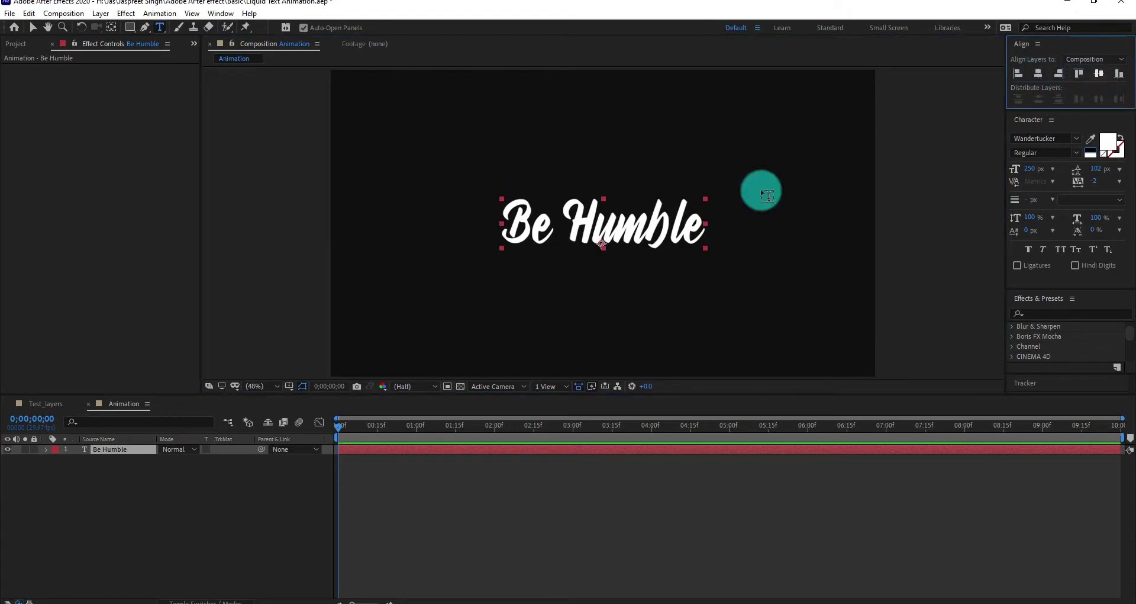
left_click(94, 534)
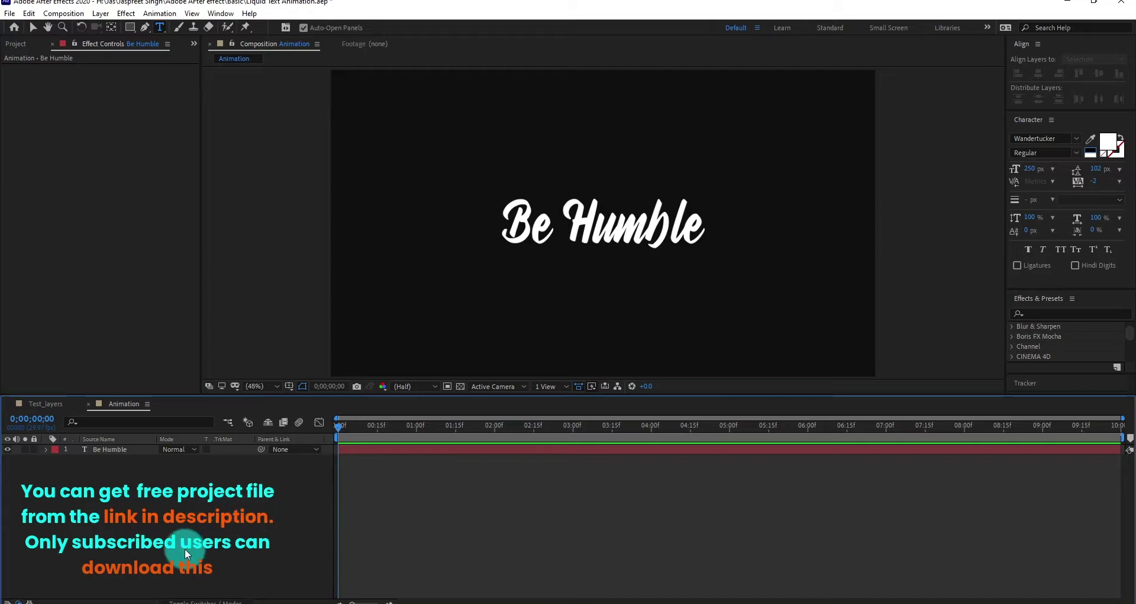
Apply a Transform effect to Be Humble with Skew set to -10
left_click(106, 449)
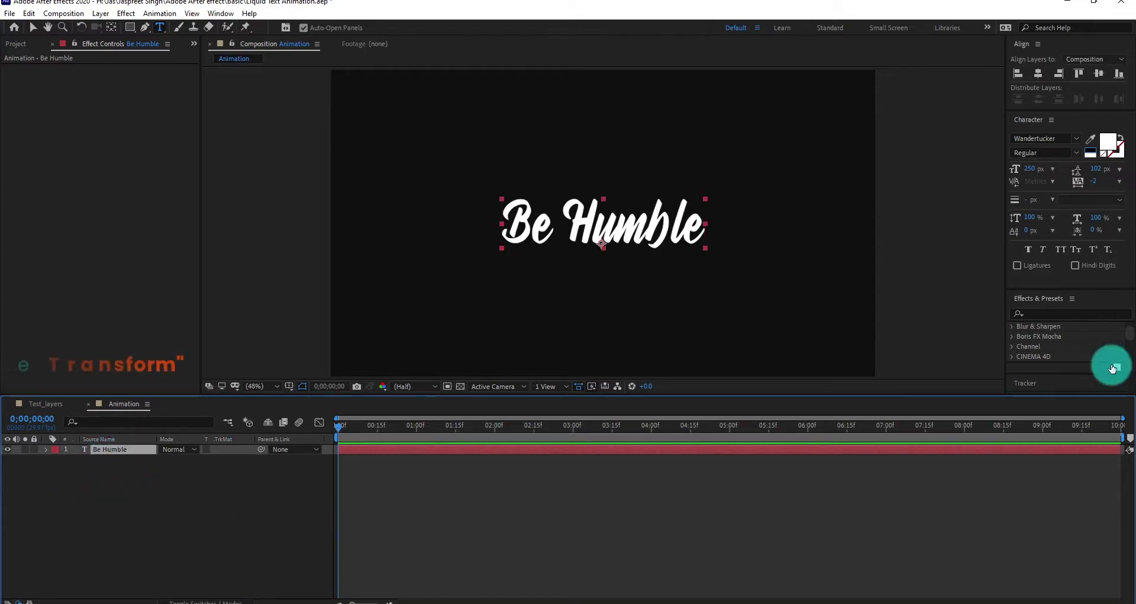
left_click(1052, 310)
type("trans")
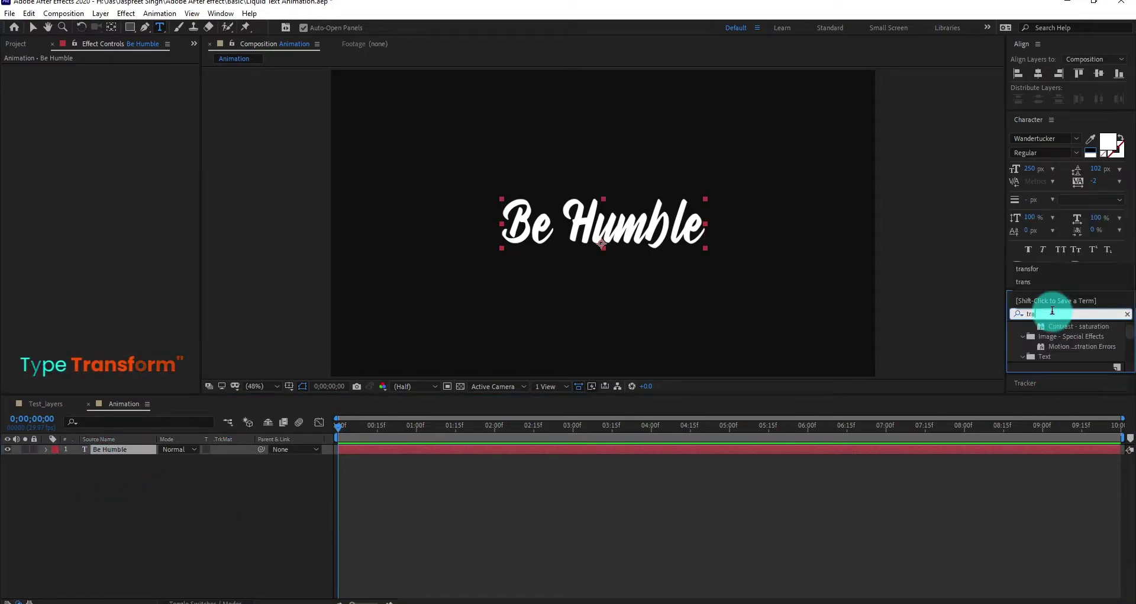
double_click(1076, 355)
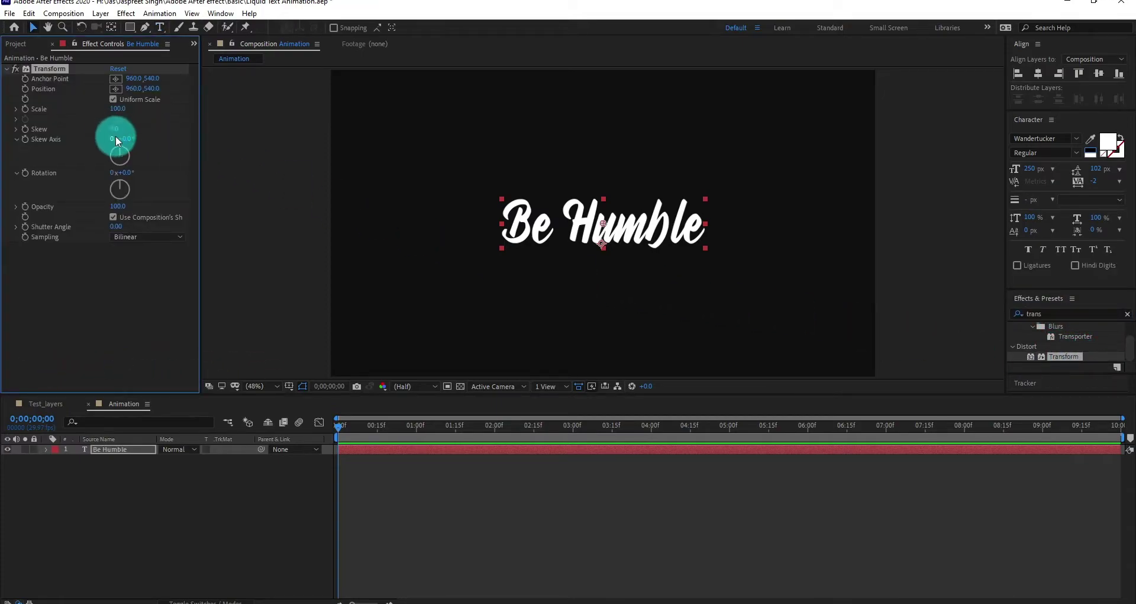
left_click(115, 128)
type("-10")
key("Return")
Pre-compose the skewed Be Humble layer into a composition named 'Text'
left_click(105, 464)
key("ctrl+shift+c")
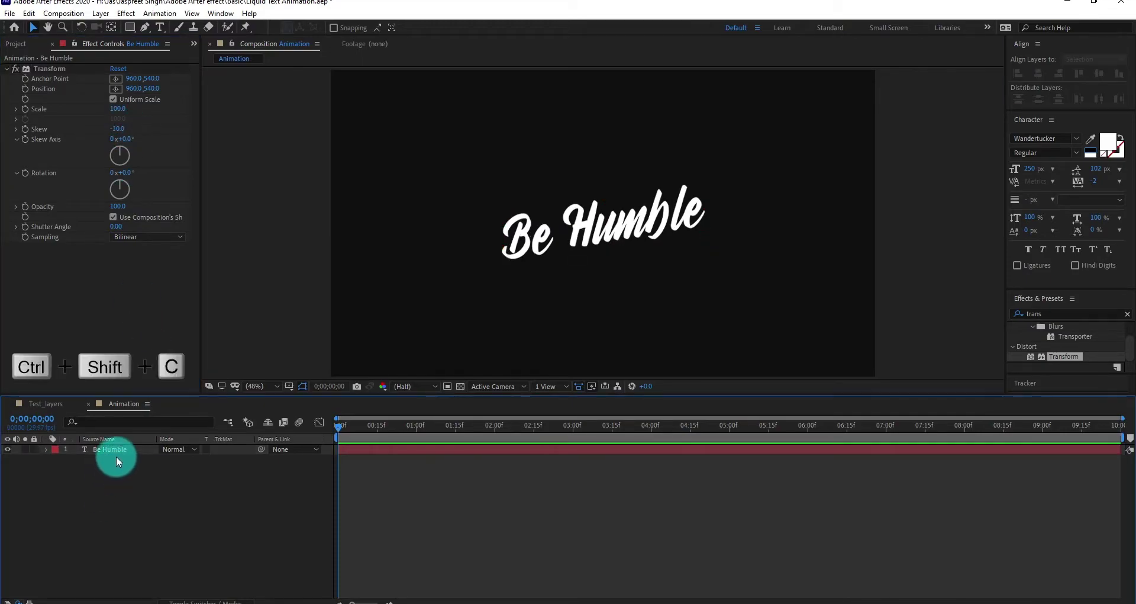
left_click(116, 452)
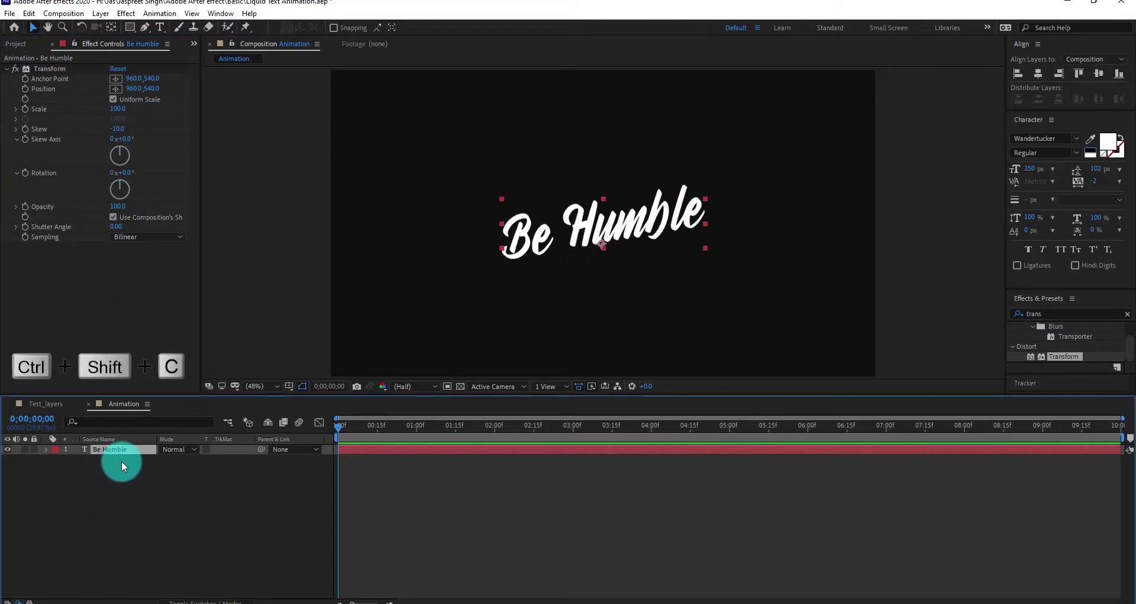
key("ctrl+shift+c")
type("T")
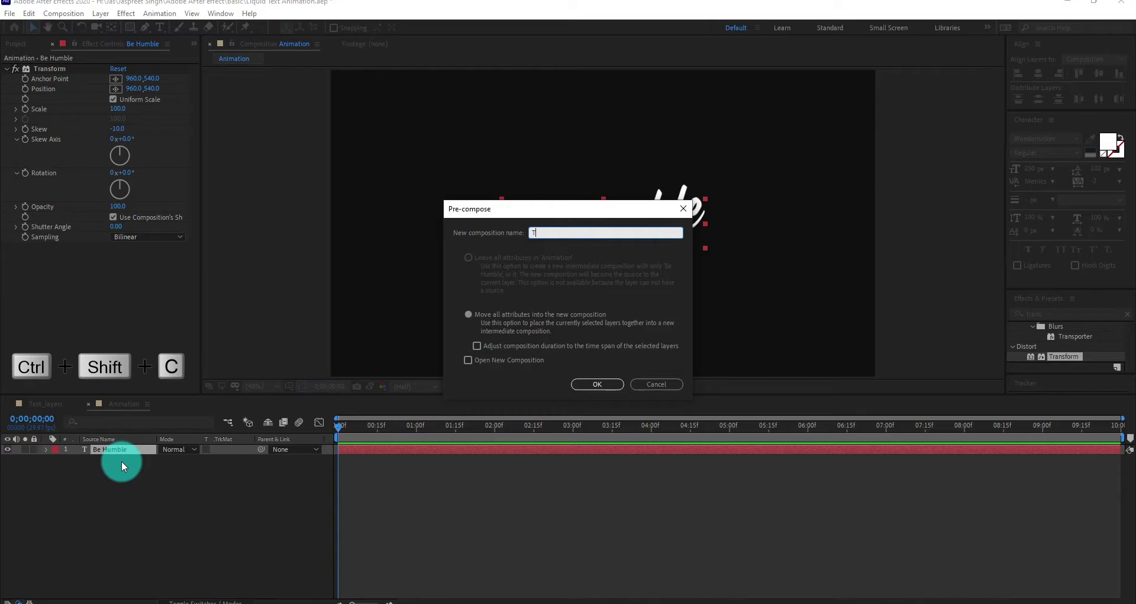
type("ext")
key("Return")
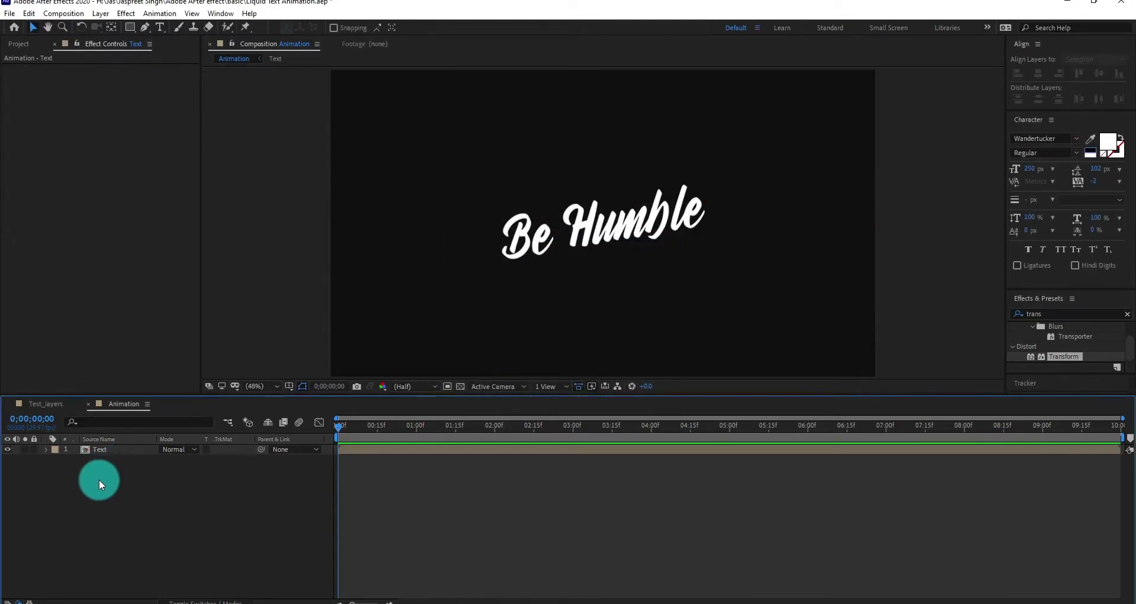
Hide the Text layer and draw a full-frame rectangle filled white
left_click(8, 450)
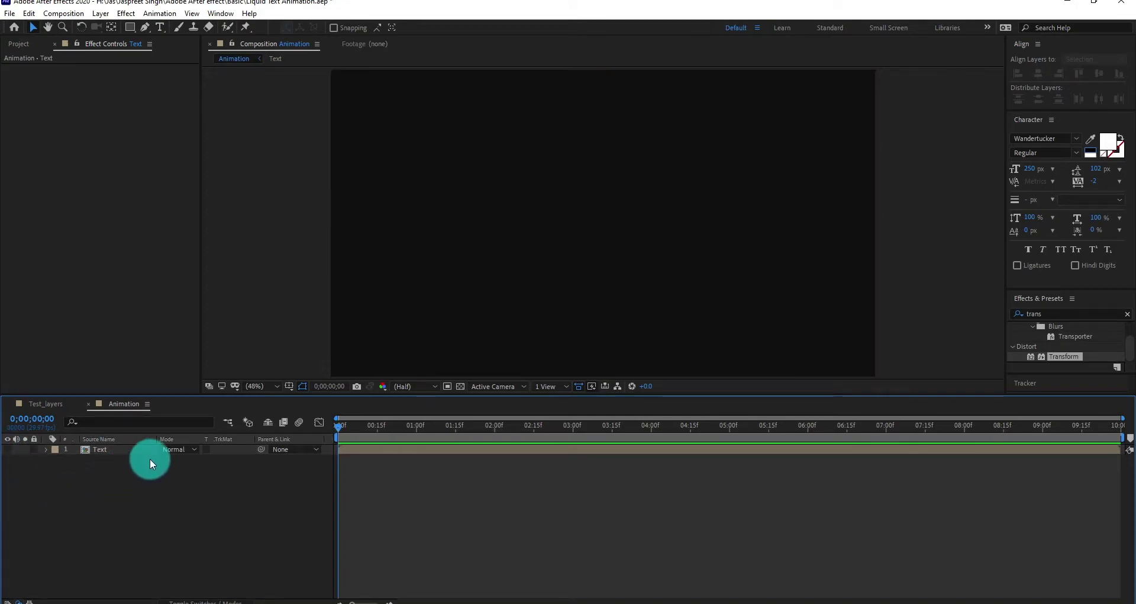
left_click(132, 29)
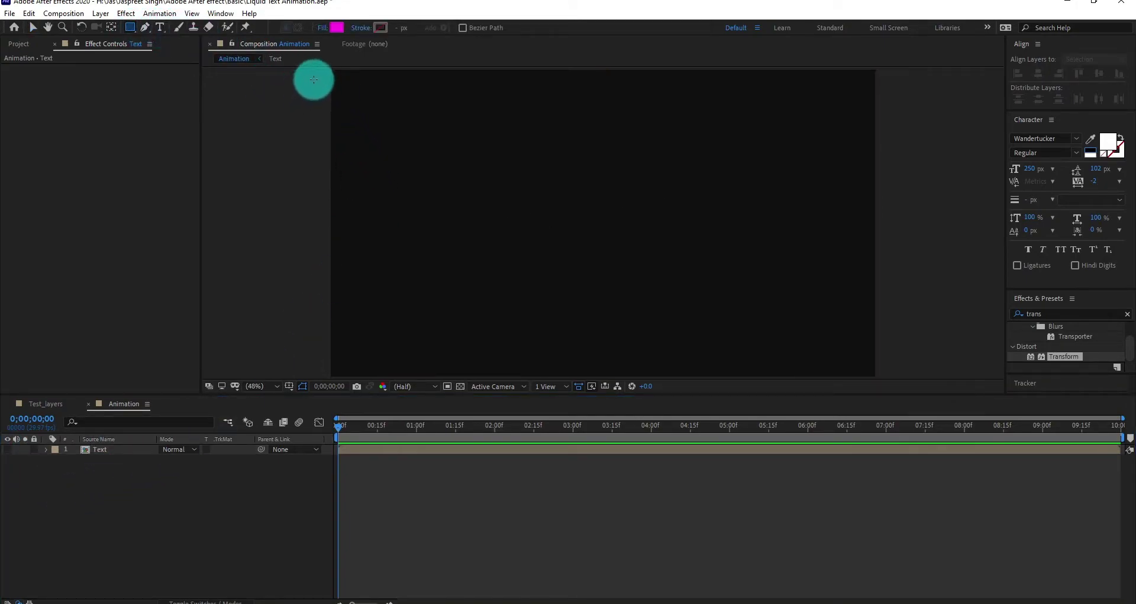
mouse_move(324, 69)
left_mouse_down()
mouse_move(403, 86)
mouse_move(874, 375)
left_mouse_up()
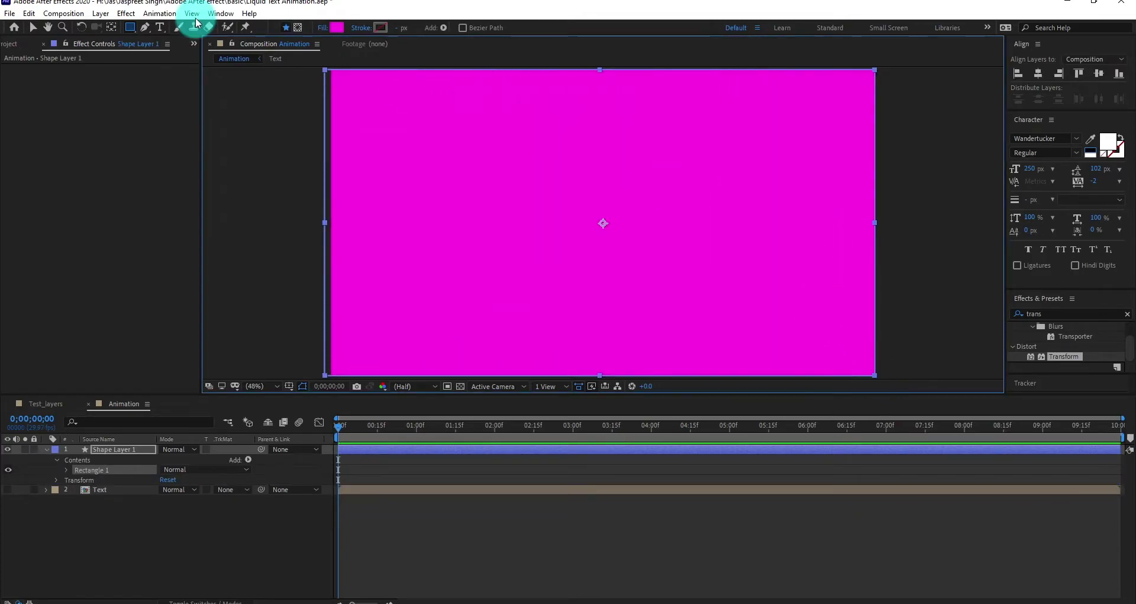
left_click(32, 27)
left_click(431, 27)
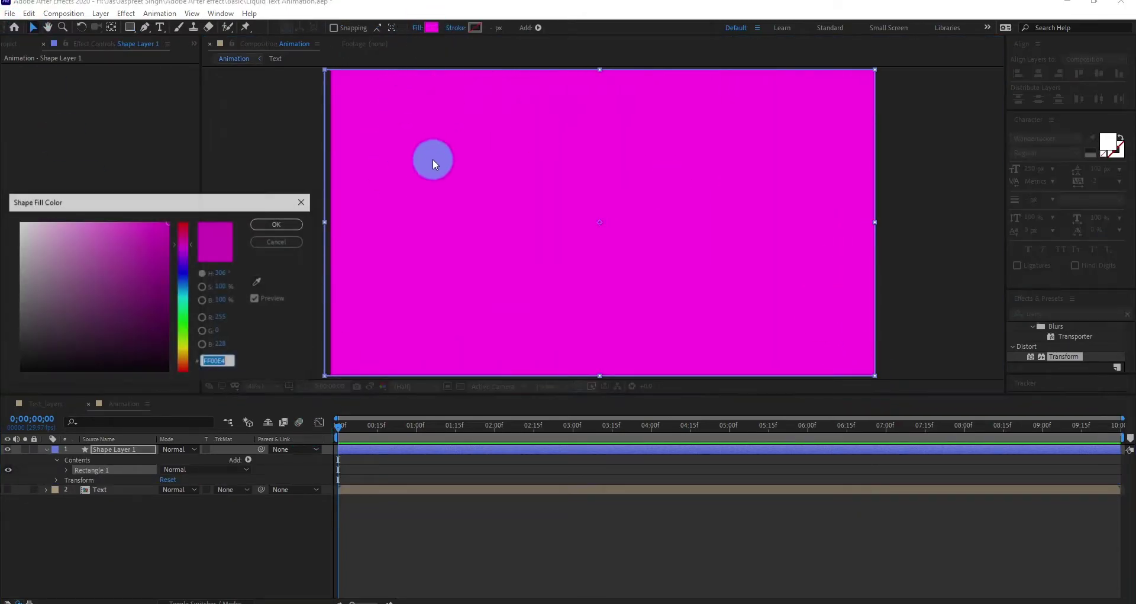
left_click_drag(101, 243, 19, 223)
left_click(278, 223)
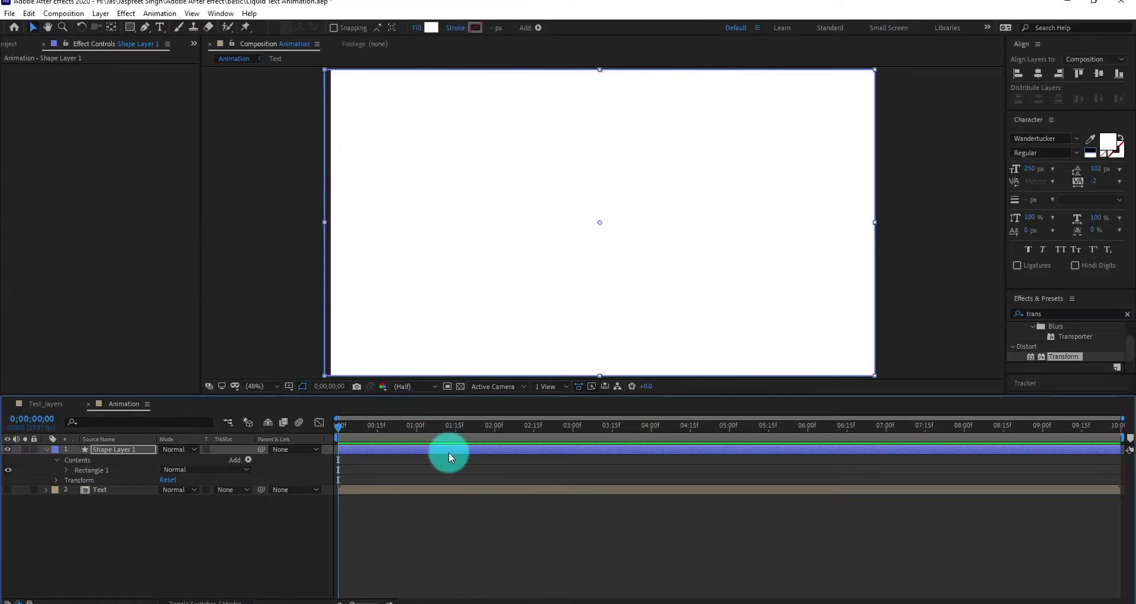
Keyframe the rectangle's Position to slide in from off-screen left, then retime and preview
left_click_drag(472, 446, 457, 442)
key("p")
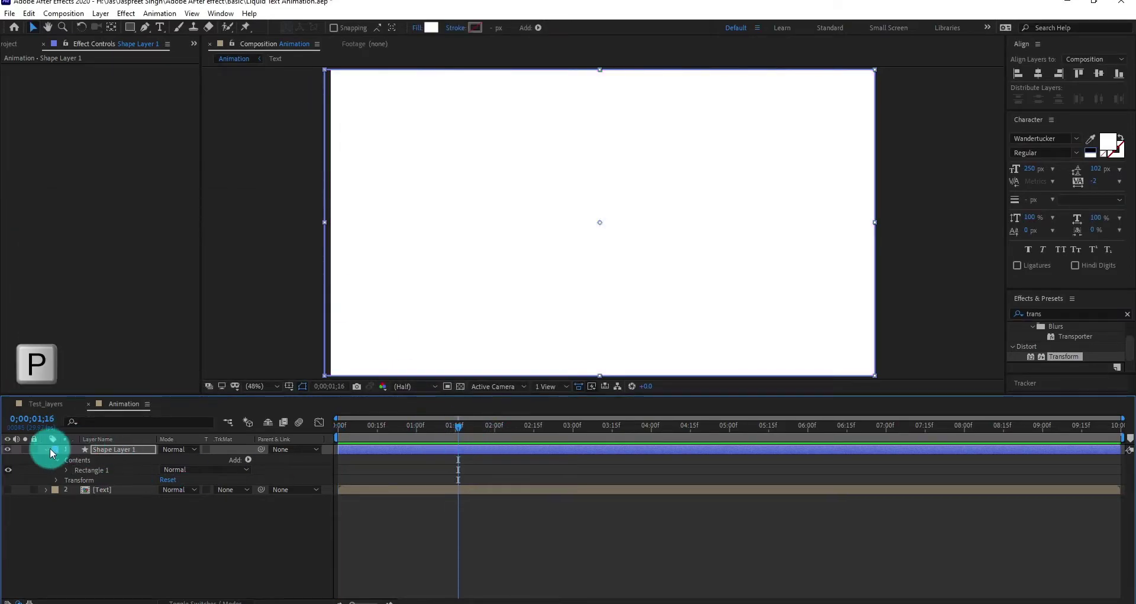
left_click(46, 450)
key("p")
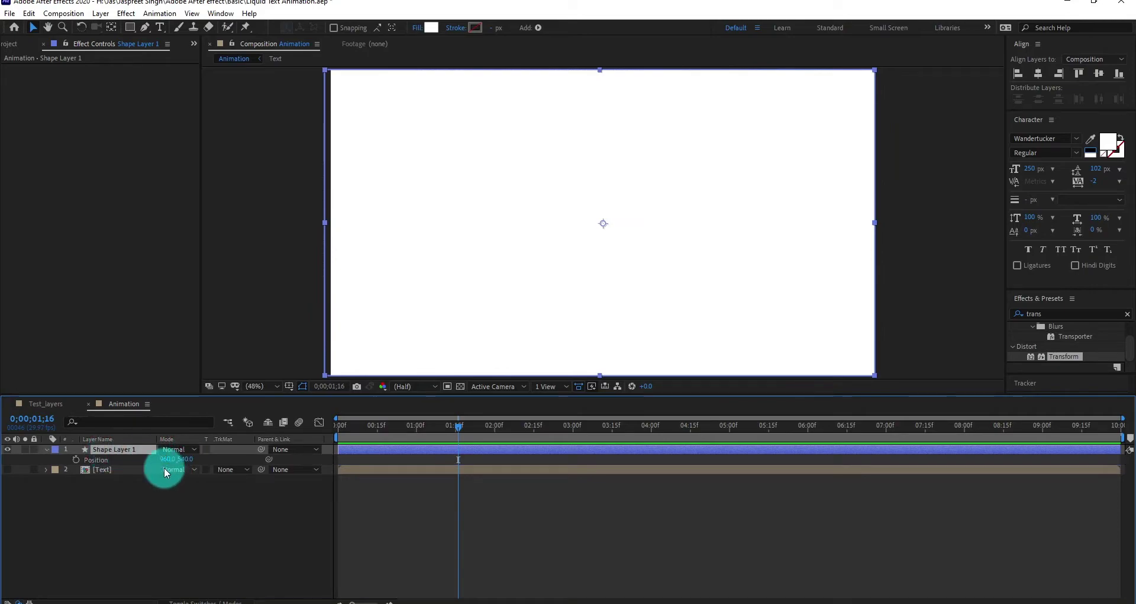
left_click(75, 459)
left_click_drag(384, 421, 339, 425)
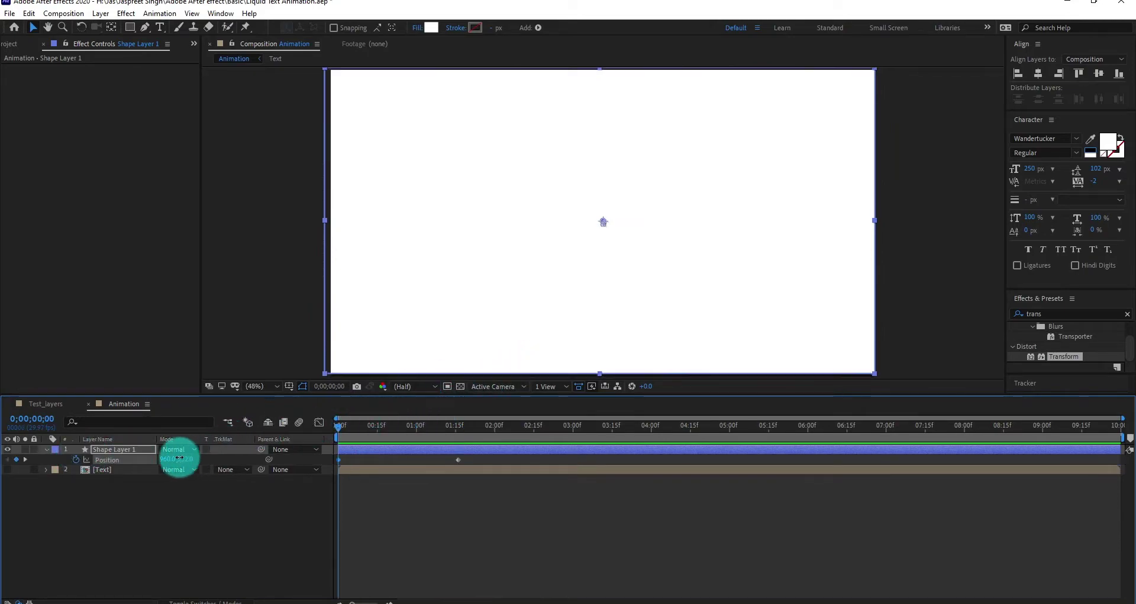
mouse_move(172, 459)
left_mouse_down()
mouse_move(25, 462)
mouse_move(193, 446)
mouse_move(170, 464)
mouse_move(46, 464)
mouse_move(140, 456)
mouse_move(83, 464)
mouse_move(207, 478)
left_mouse_up()
key("space")
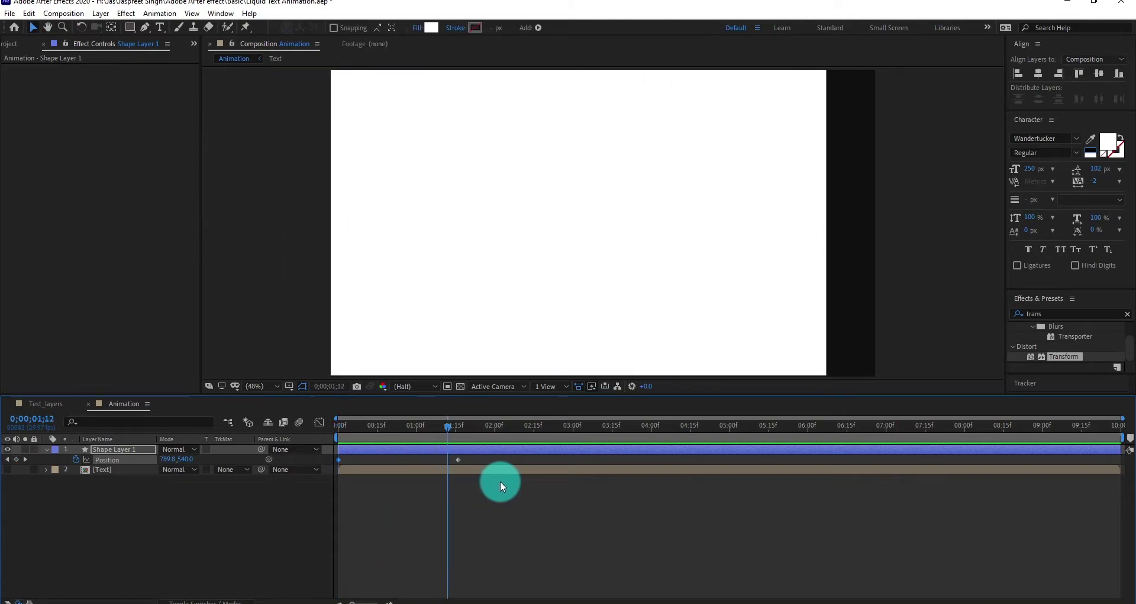
left_click_drag(459, 459, 498, 461)
key("space")
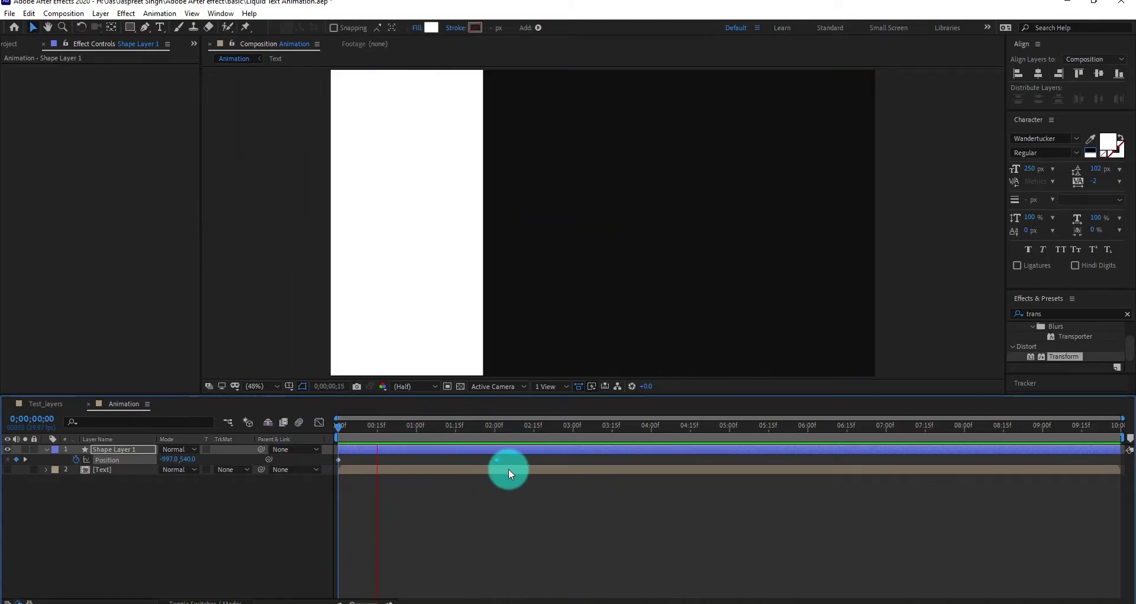
Add Turbulent Displace to the white rectangle with size 50 and a larger amount
key("space")
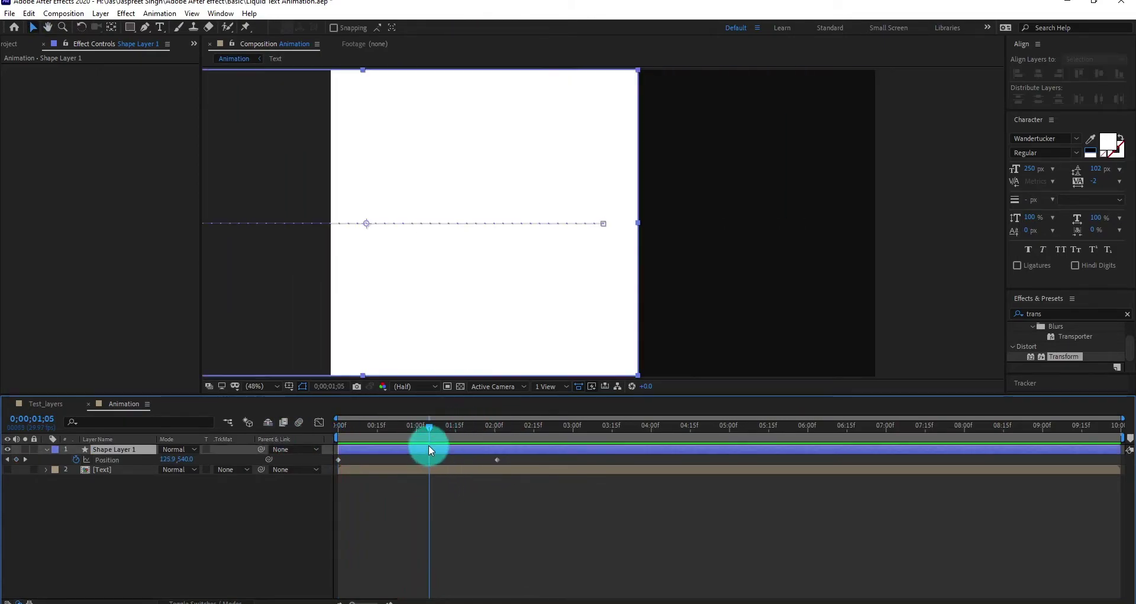
left_click(1010, 323)
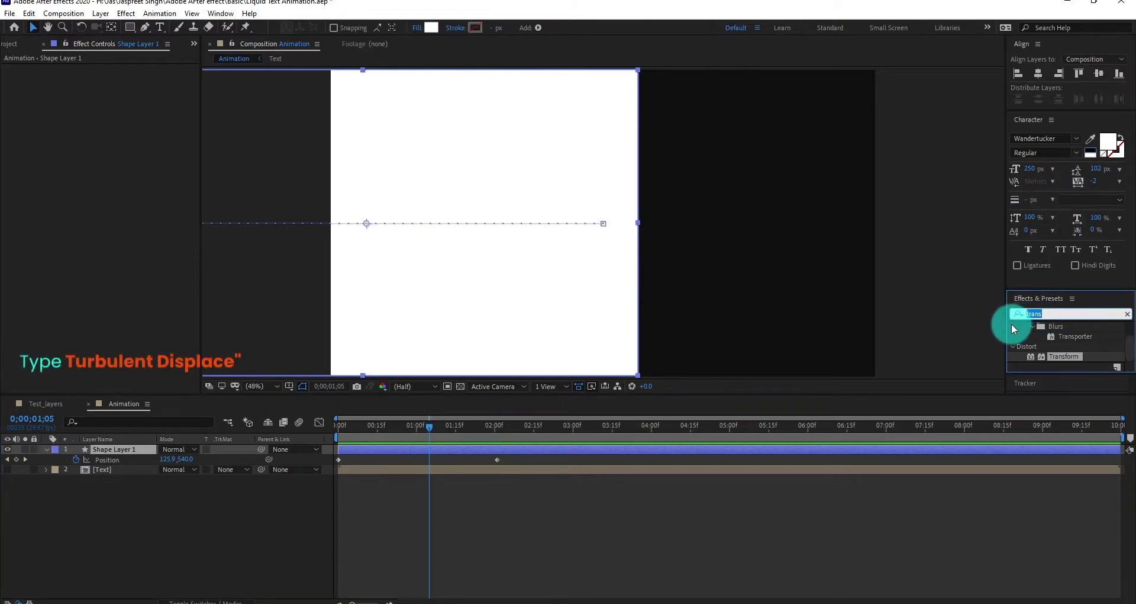
type("turbu")
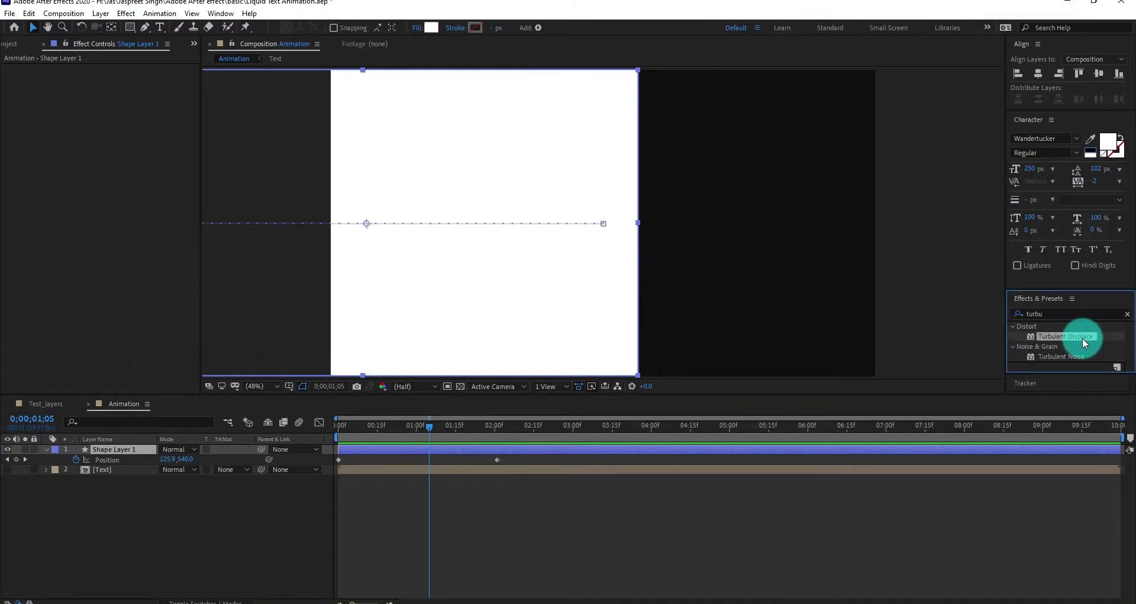
double_click(1088, 336)
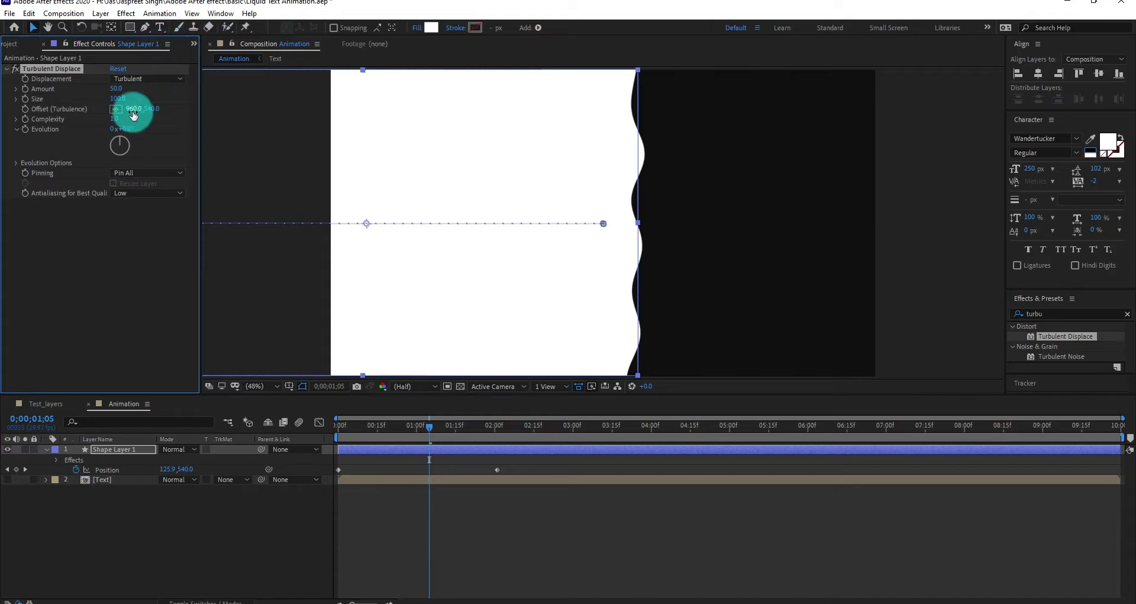
type("50")
key("Return")
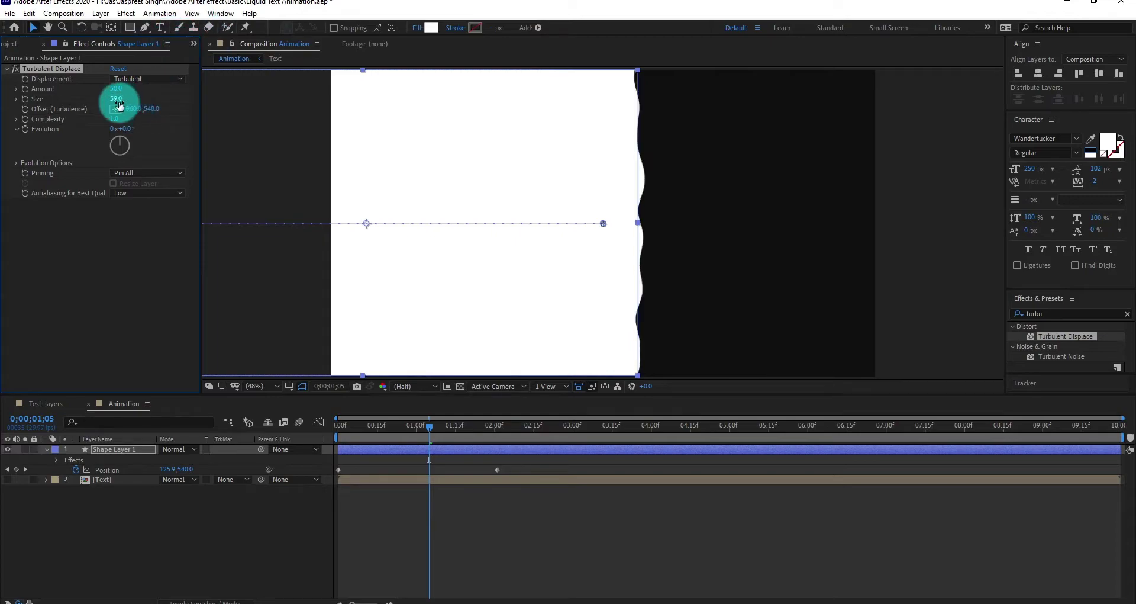
left_click_drag(119, 105, 121, 95)
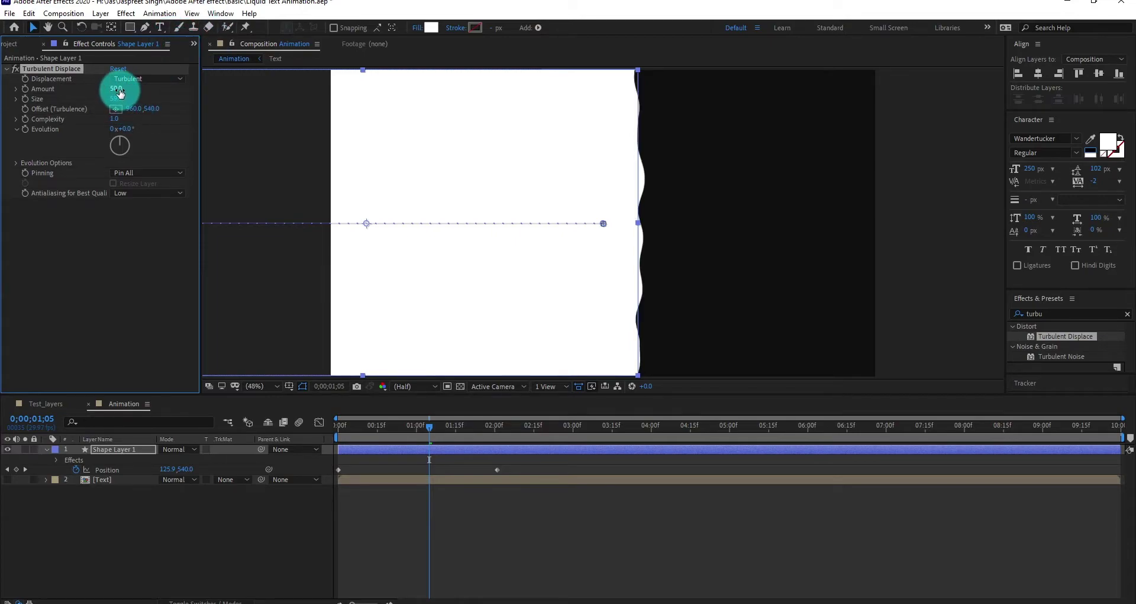
Drive Evolution with the expression time*250 and preview the liquid wipe from the start
left_click(25, 129, "alt")
type("t")
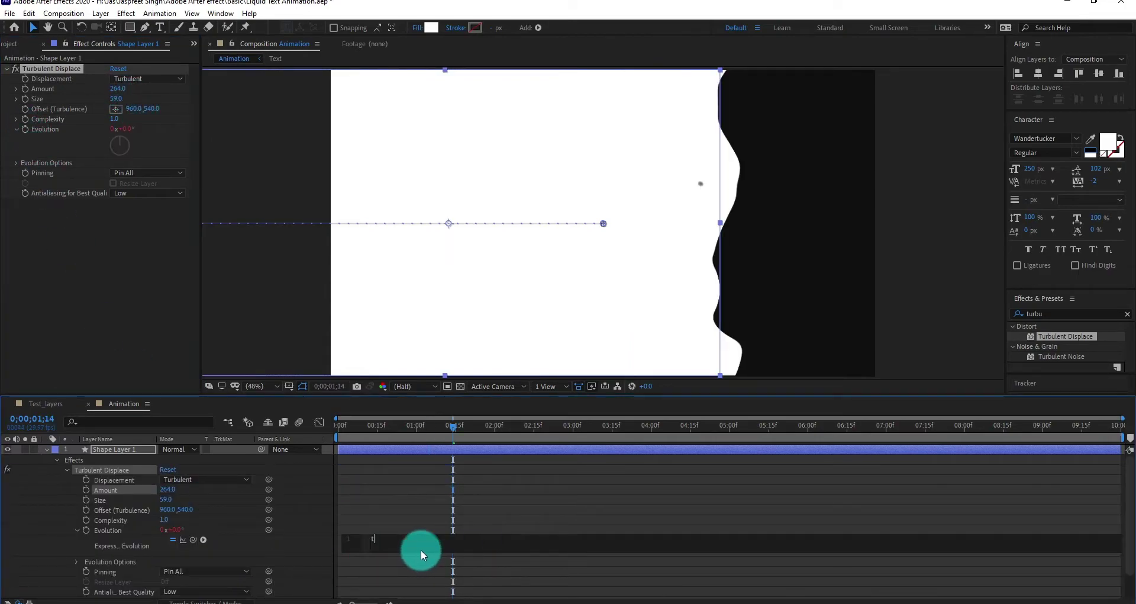
type("ime*")
left_click(456, 548)
key("Home")
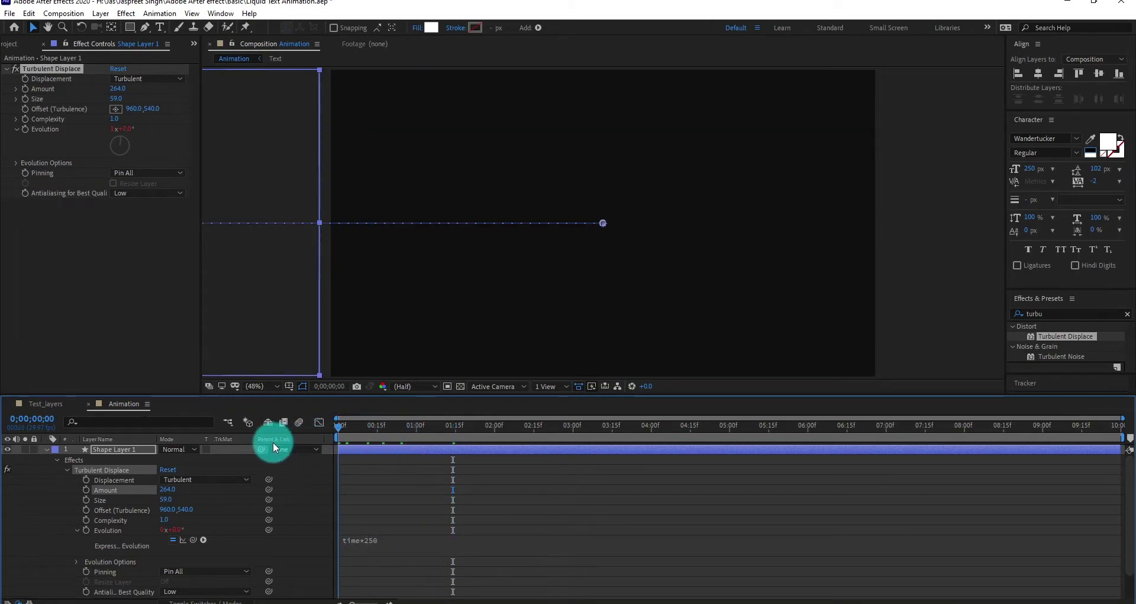
key("space")
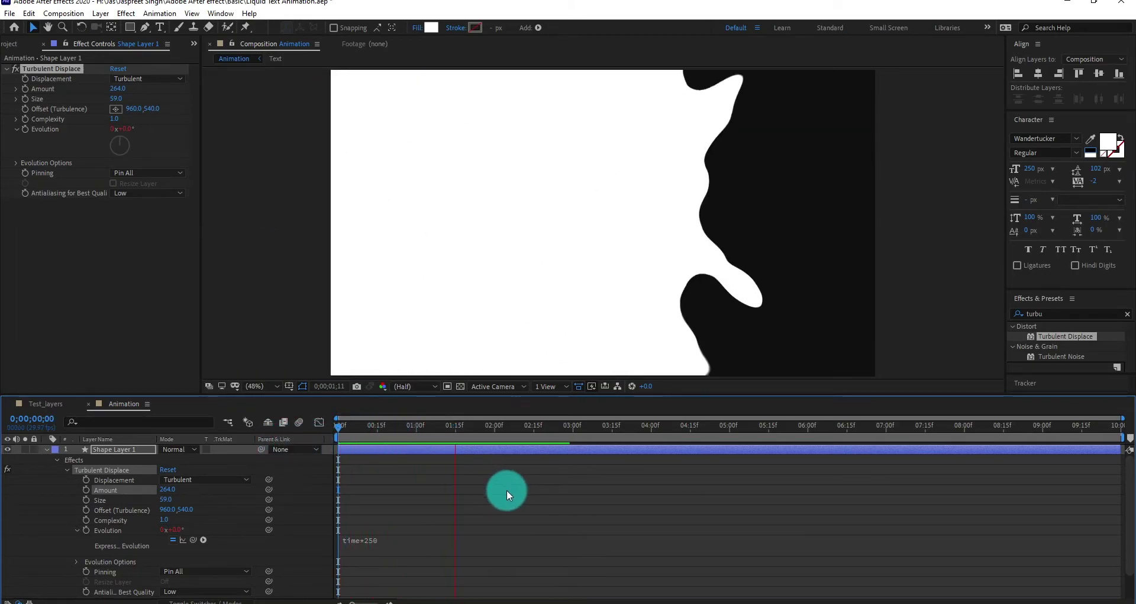
key("space")
key("shift+Page_Up")
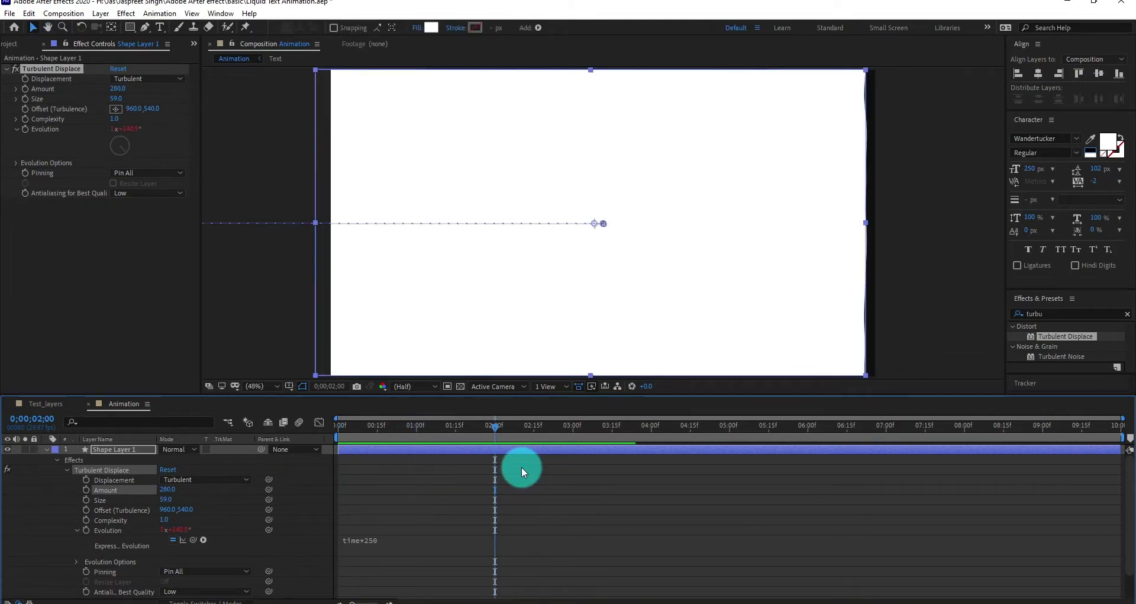
Duplicate Shape Layer 1 and shift the copy two frames later
left_click(43, 448)
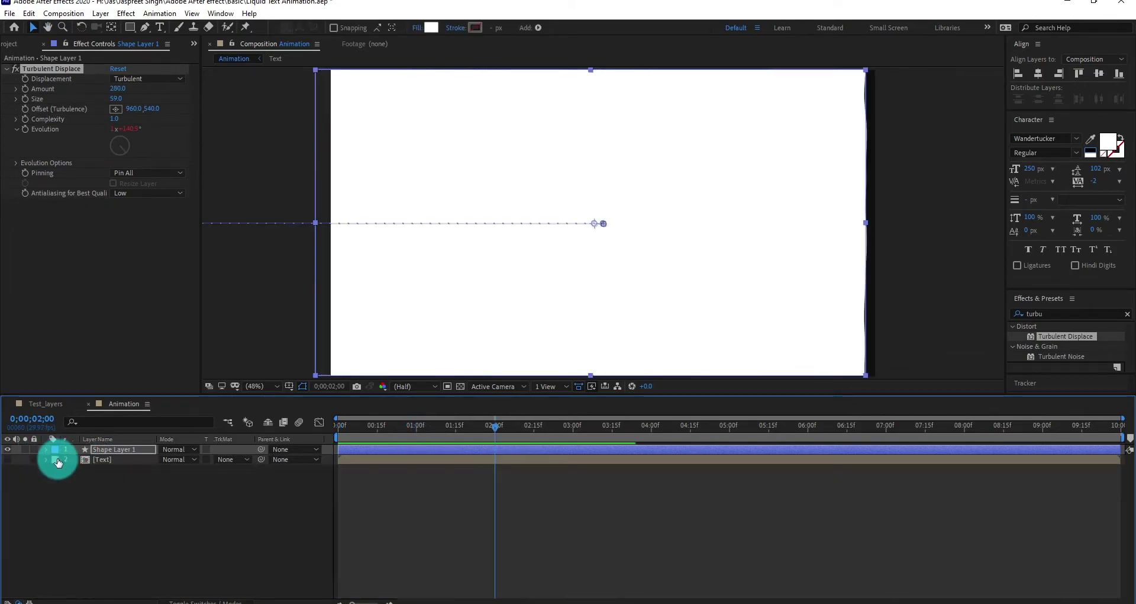
left_click(174, 495)
left_click(354, 427)
mouse_move(353, 428)
left_mouse_down()
mouse_move(383, 428)
mouse_move(345, 430)
left_mouse_up()
left_click(109, 449)
key("ctrl+d")
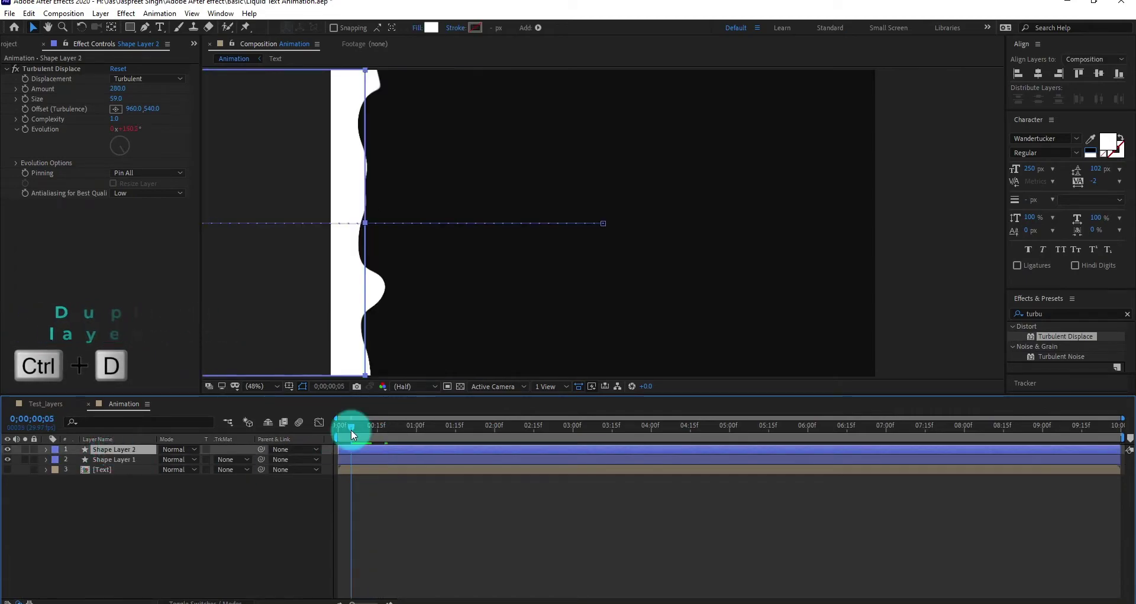
key("shift+Left")
key("shift+Left")
key("shift+Left")
key("shift+Left")
key("shift+Left")
key("shift+Left")
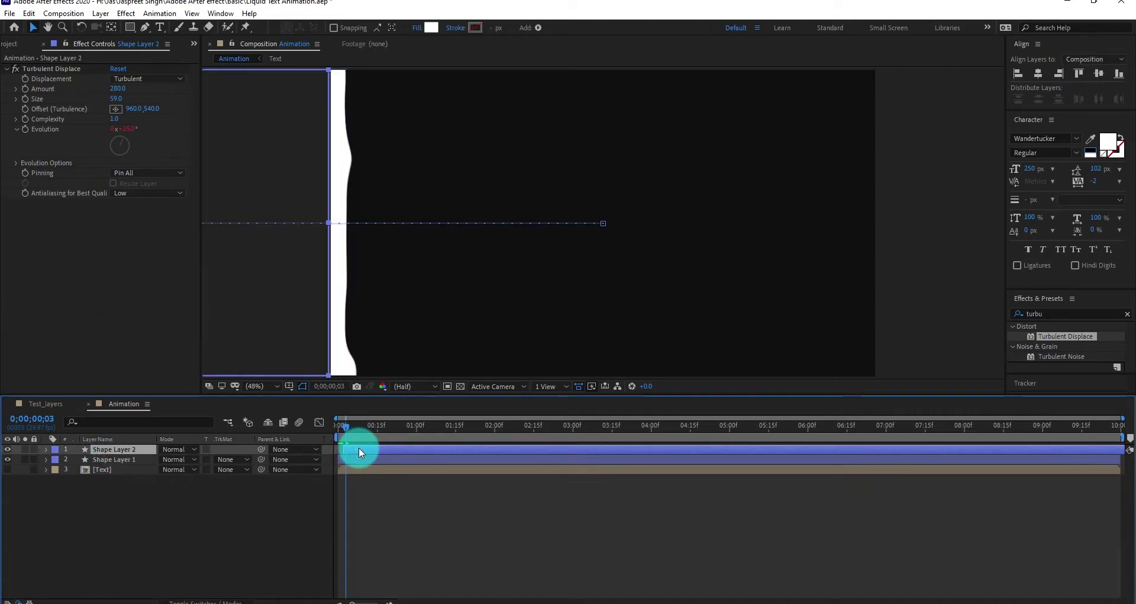
key("shift+Left")
key("shift+Left")
key("shift+Left")
Fill the copy light cyan (#00BAFF) and preview the white-and-cyan wipe
left_click_drag(356, 430, 378, 427)
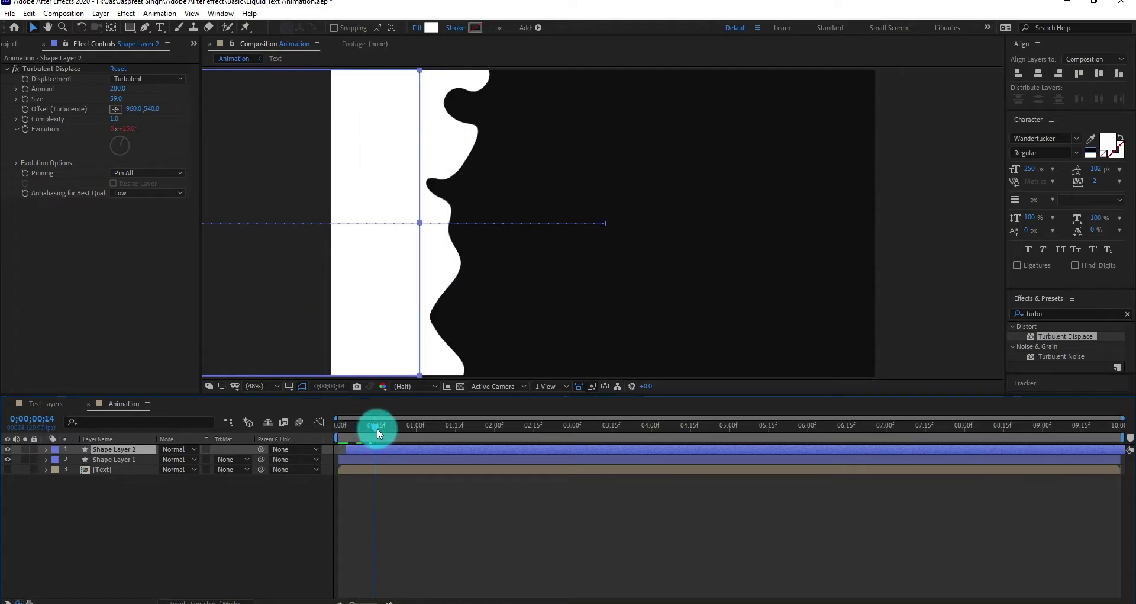
left_click(431, 27)
left_click_drag(183, 278, 191, 289)
left_click(277, 223)
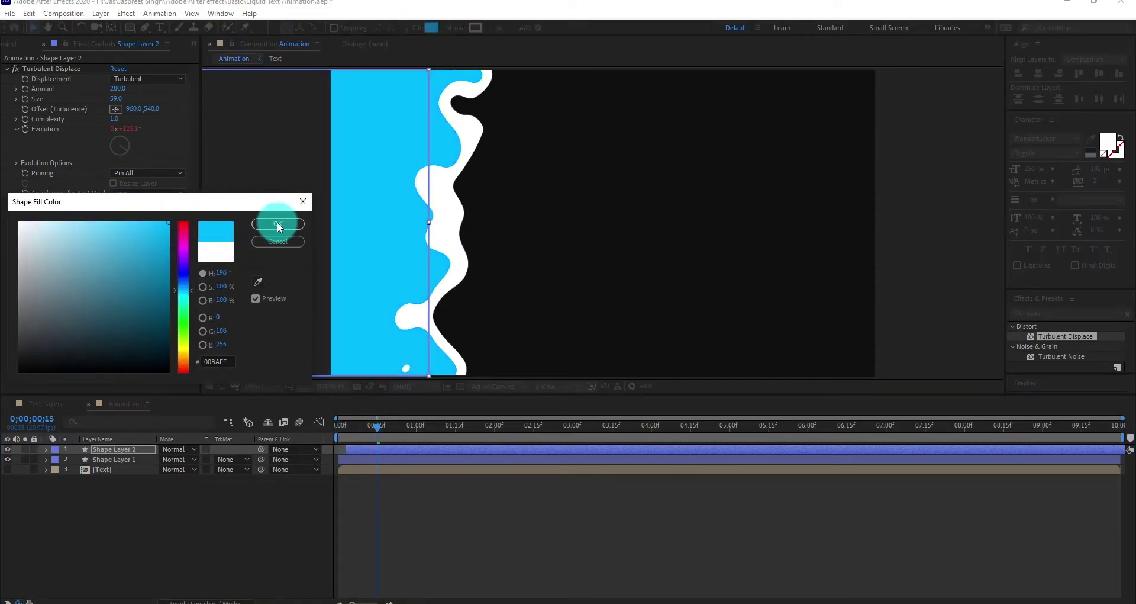
left_click(436, 527)
left_click(385, 451)
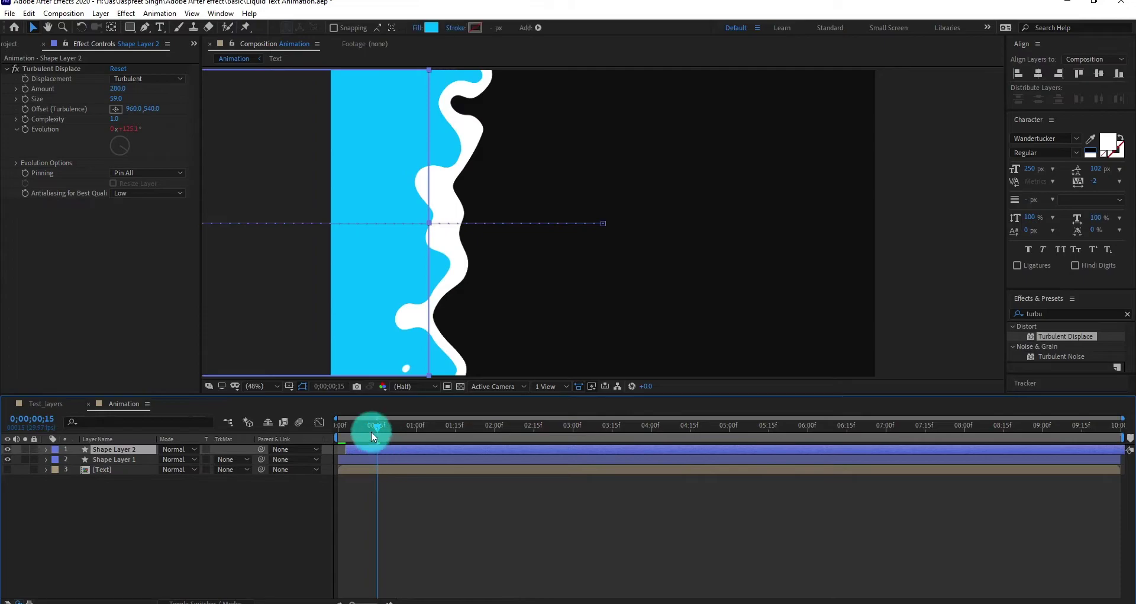
left_click_drag(373, 428, 328, 428)
key("space")
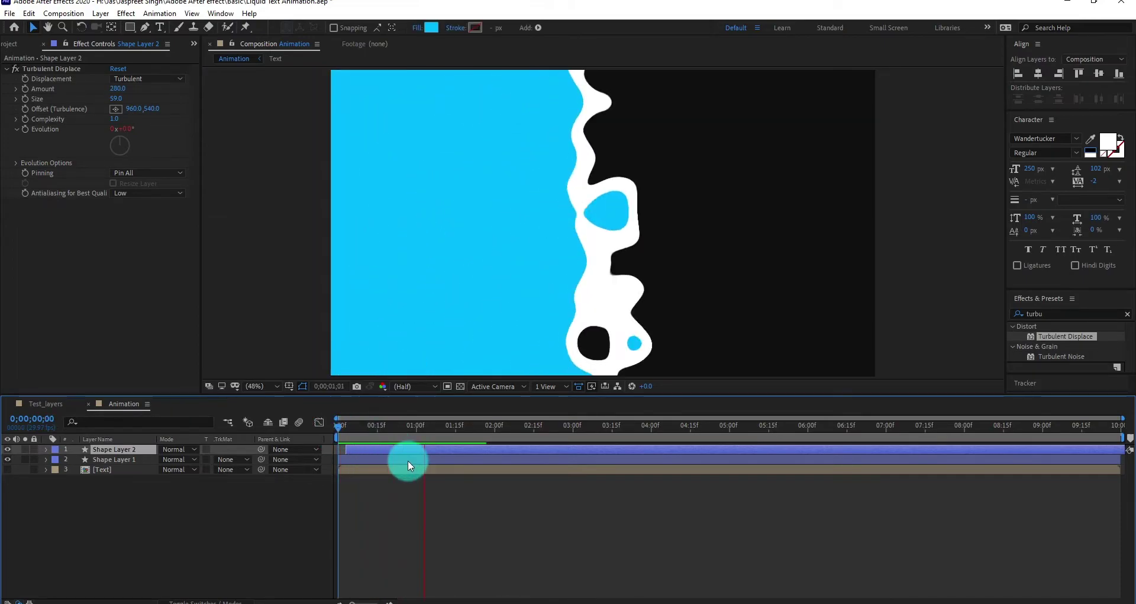
left_click(406, 459)
Give the new Shape Layer 3 a dark fill colour
left_click_drag(349, 425, 356, 425)
left_click(152, 456)
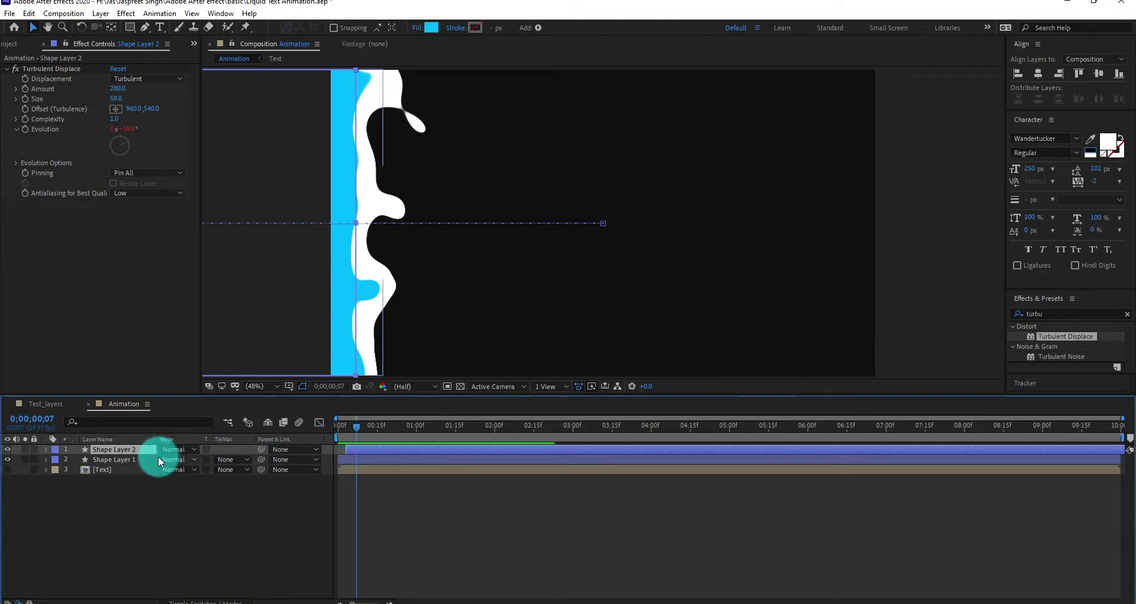
left_click(371, 453)
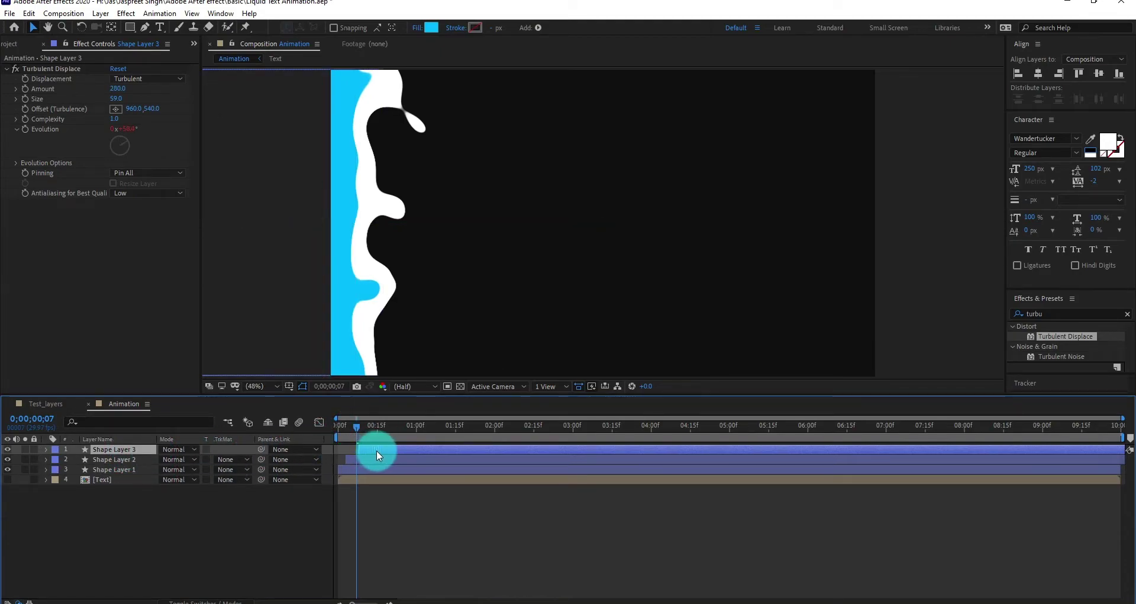
left_click_drag(364, 429, 411, 428)
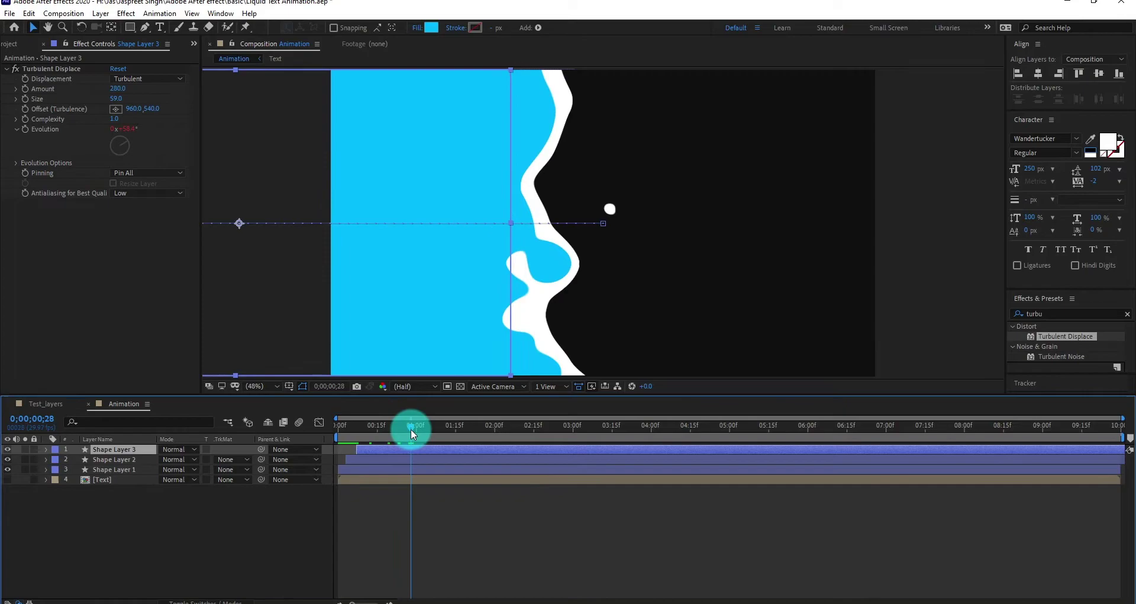
left_click(435, 32)
left_click(51, 355)
left_click(278, 223)
left_click(446, 523)
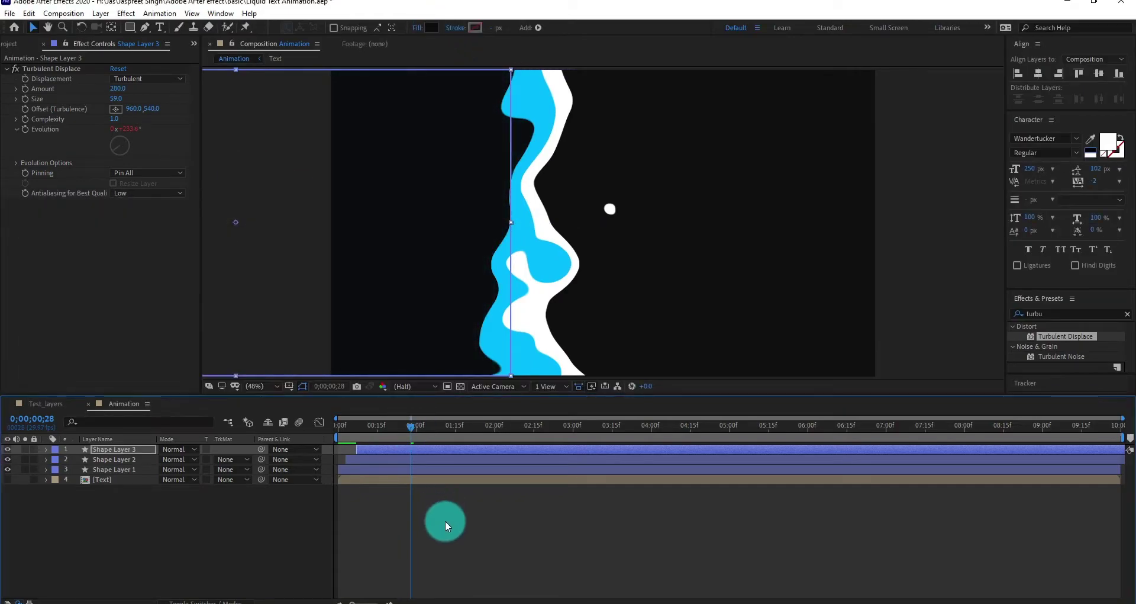
Duplicate it as Shape Layer 4, offset its start, and fill it near-black
left_click(412, 451)
key("ctrl+d")
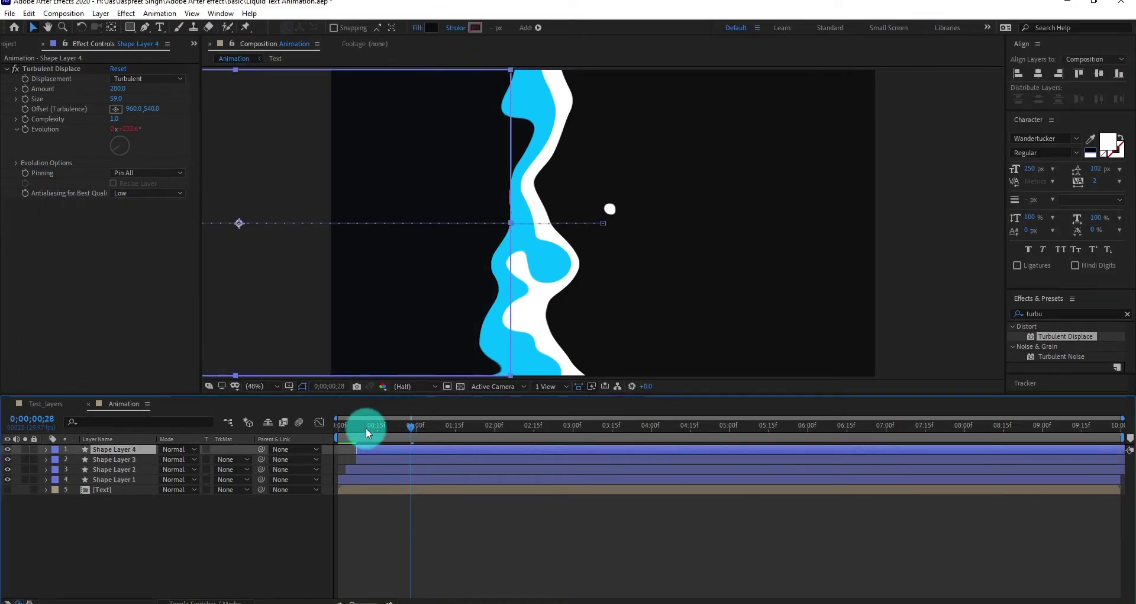
left_click(367, 427)
key("alt+Home")
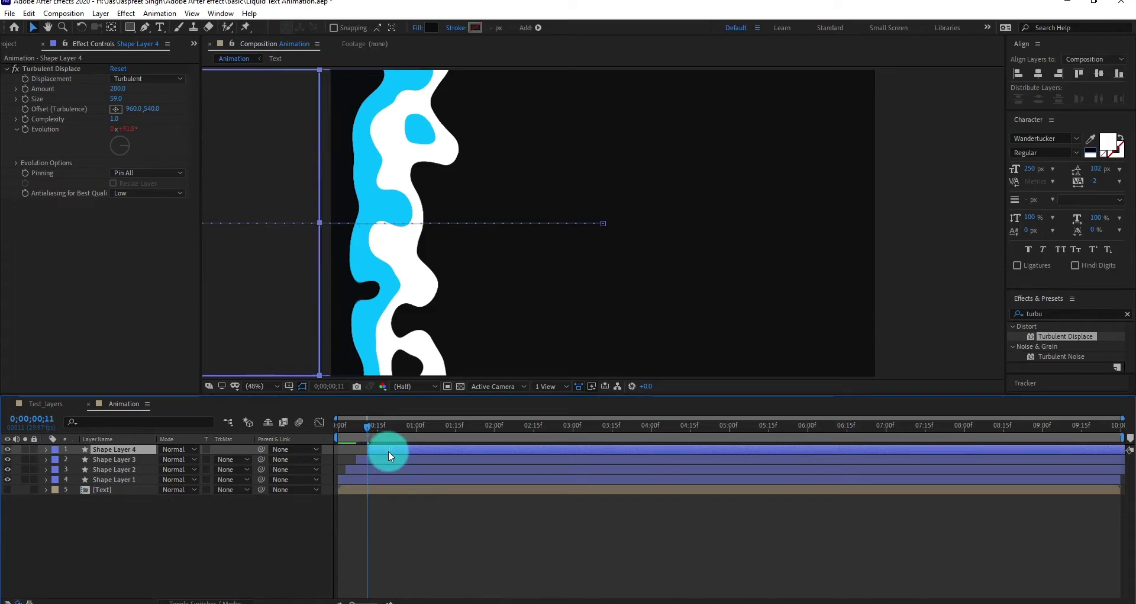
key("bracketleft")
left_click_drag(370, 428, 421, 426)
left_click(430, 28)
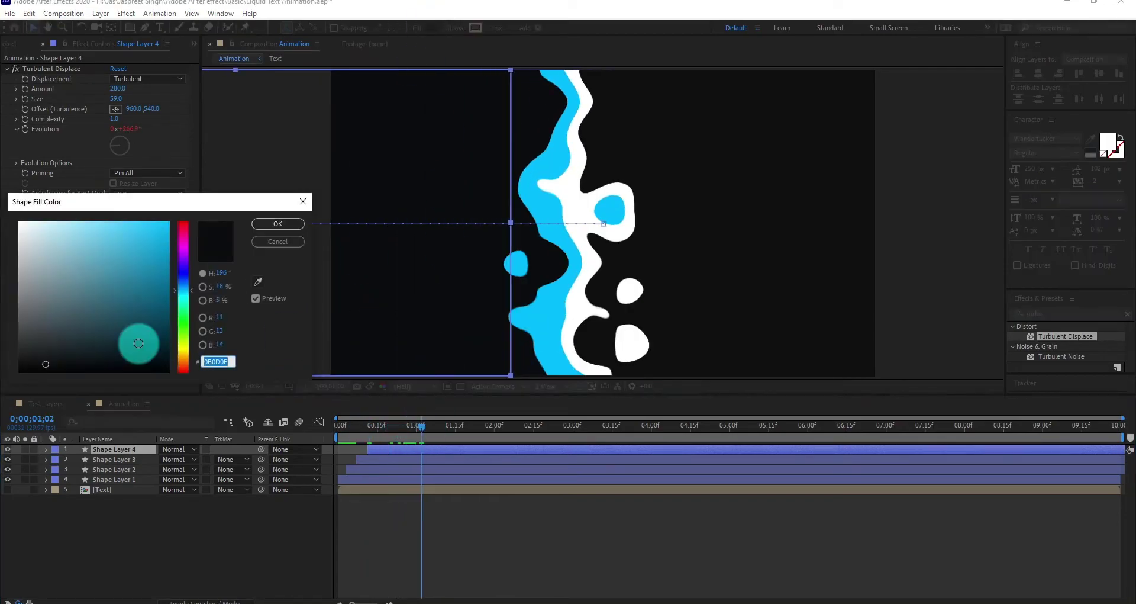
left_click_drag(139, 339, 89, 364)
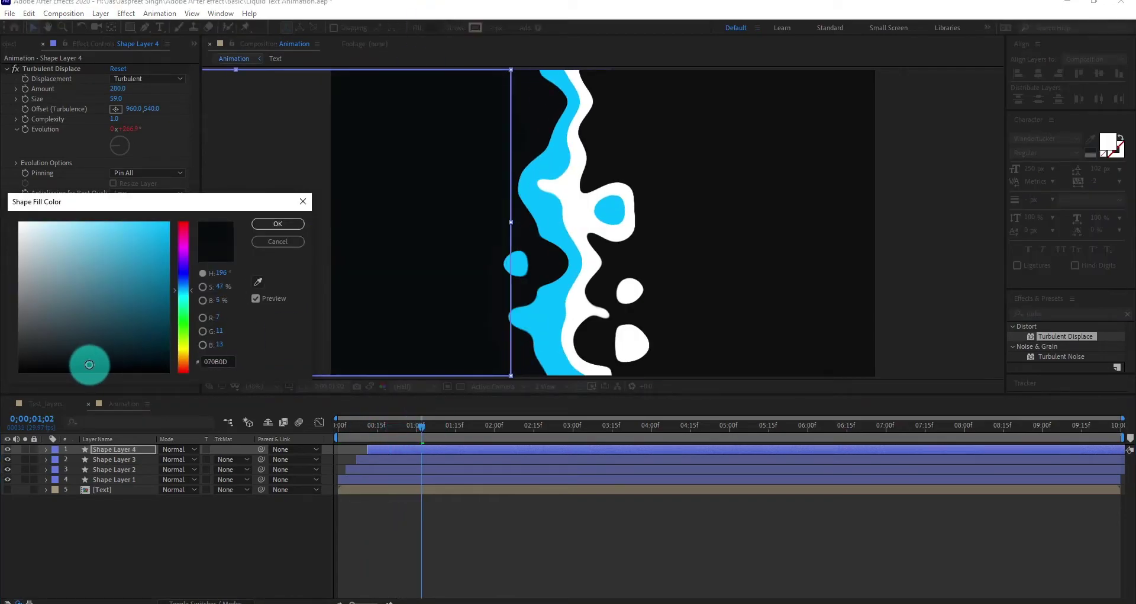
left_click(277, 223)
Refill Shape Layer 3 near-black and preview the four-layer staggered wipe
left_click(391, 460)
left_click(430, 27)
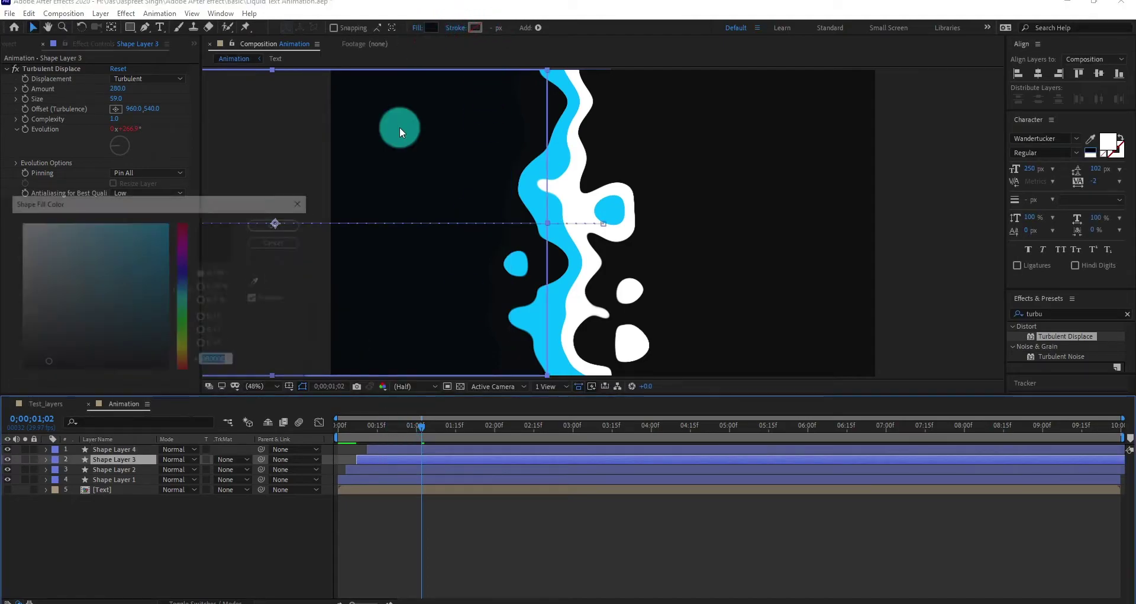
left_click(20, 369)
left_click(277, 223)
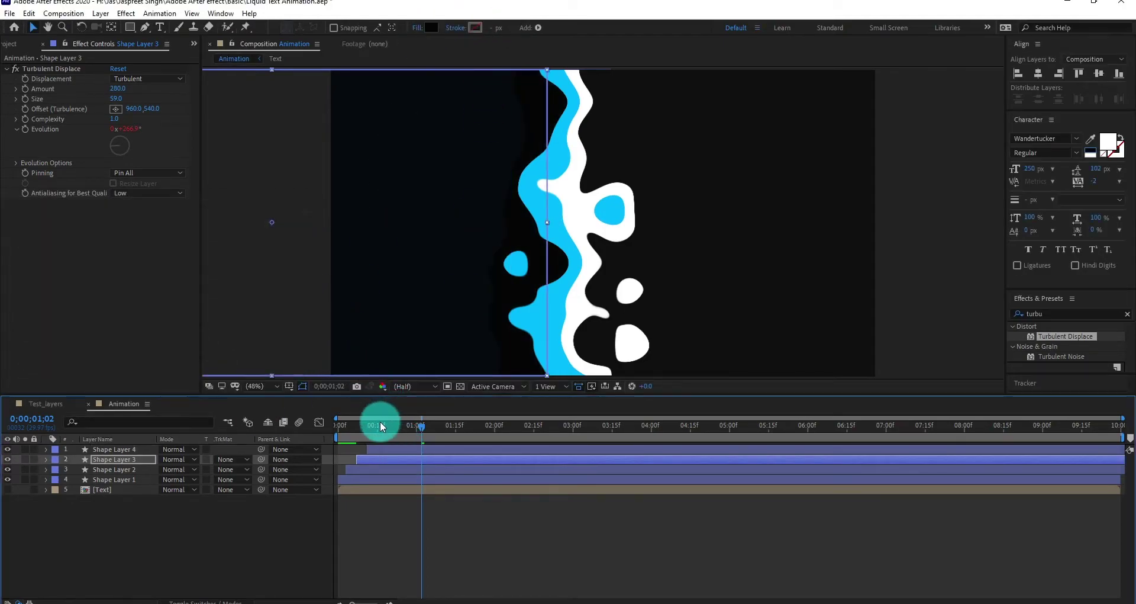
left_click_drag(380, 425, 374, 430)
key("space")
left_click(478, 470)
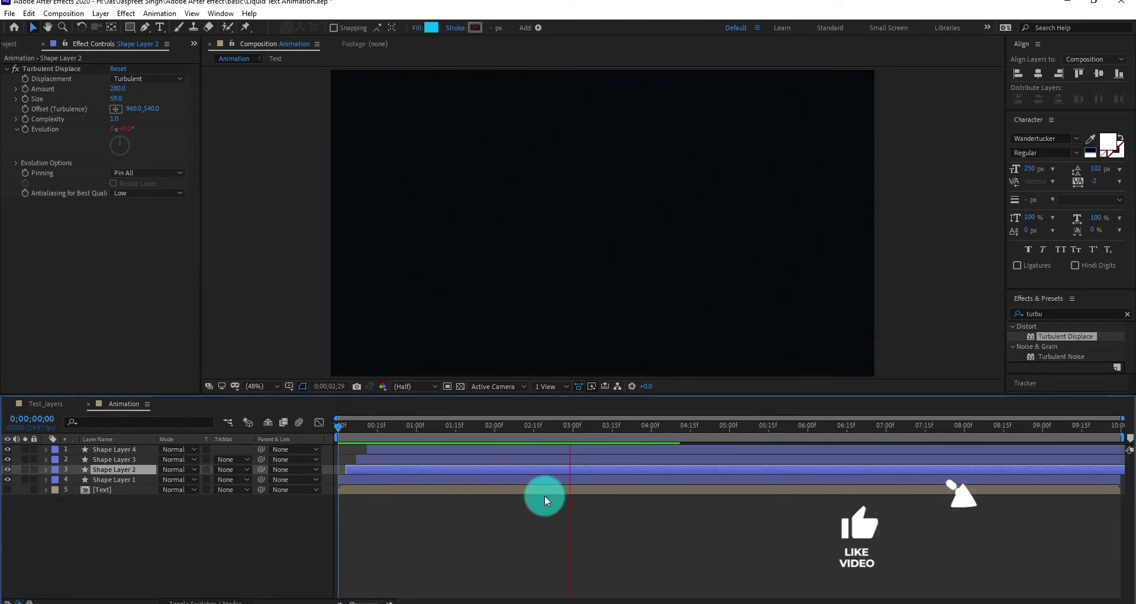
key("space")
left_click_drag(526, 424, 475, 428)
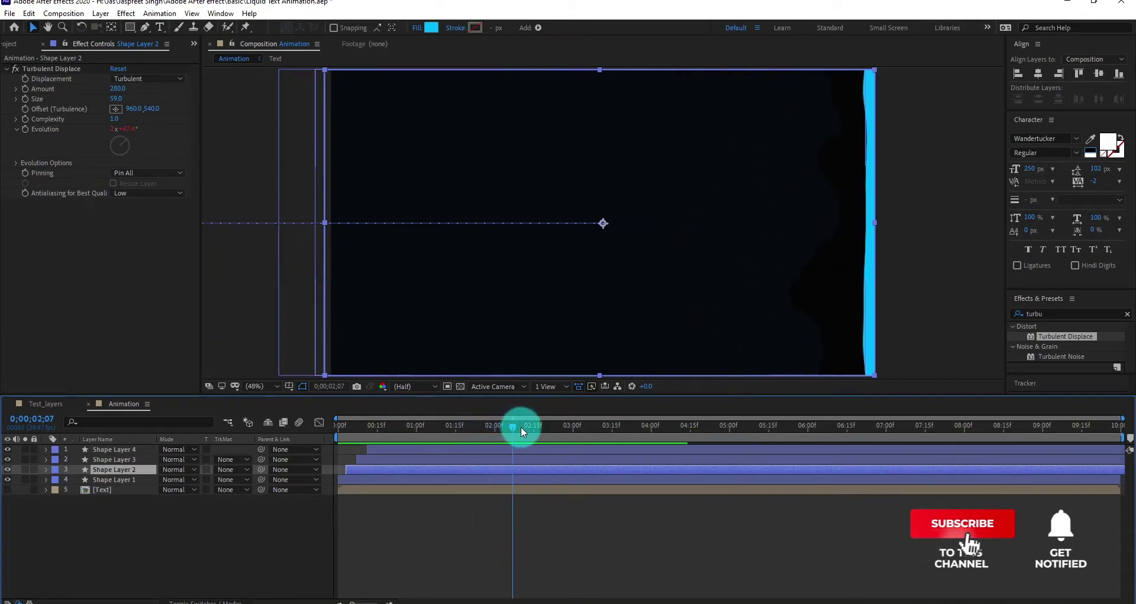
left_click_drag(476, 427, 523, 426)
left_click(545, 550)
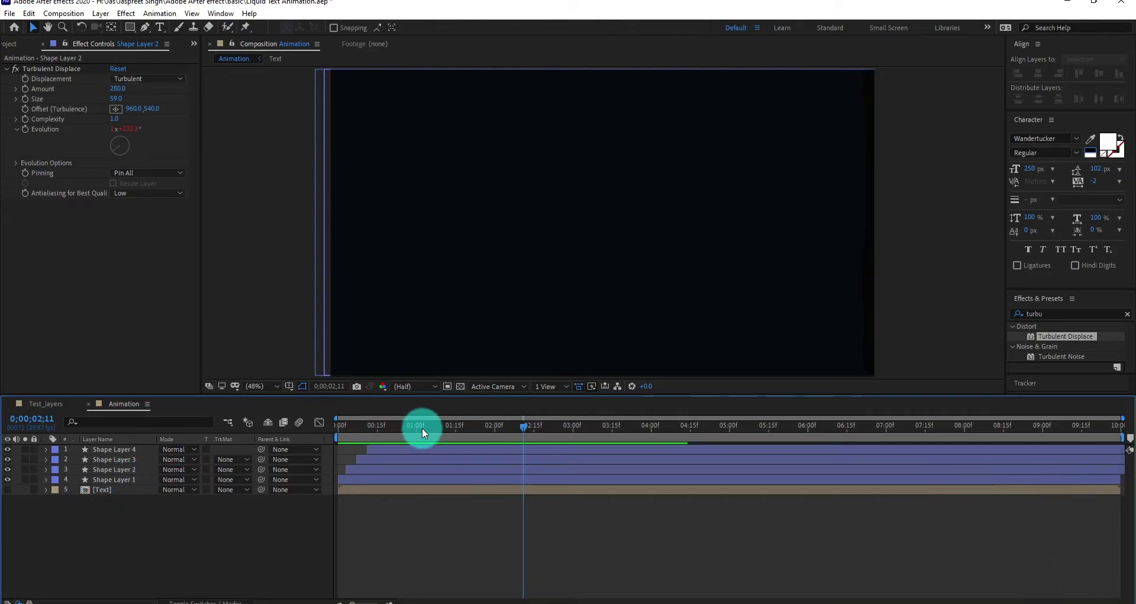
left_click_drag(422, 427, 388, 432)
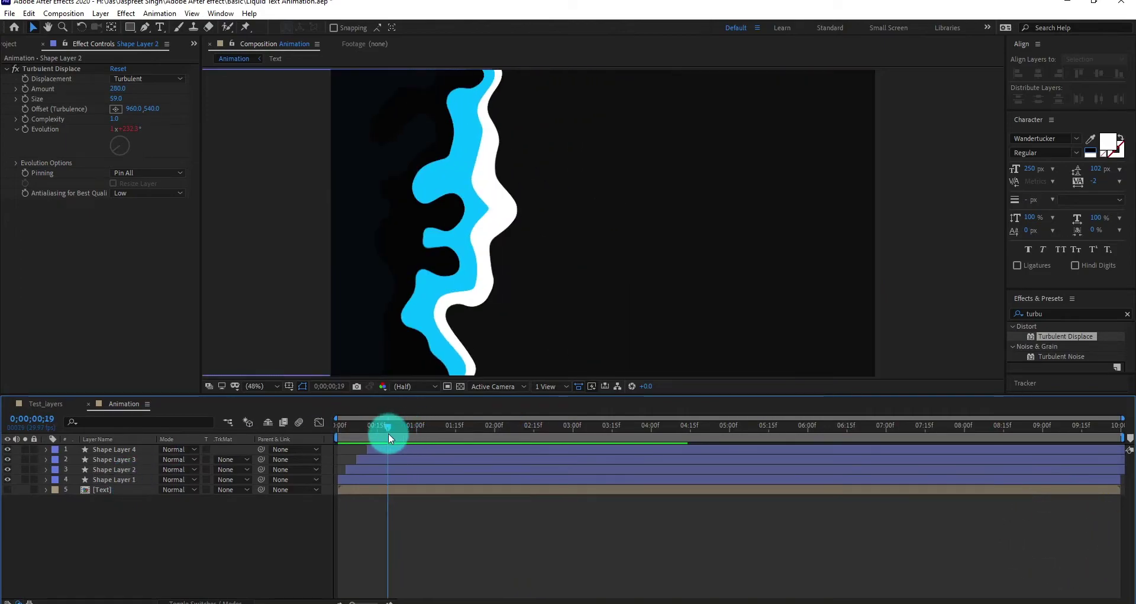
Pre-compose Shape Layers 1–4 into a precomp named 'First transaction'
left_click(131, 477)
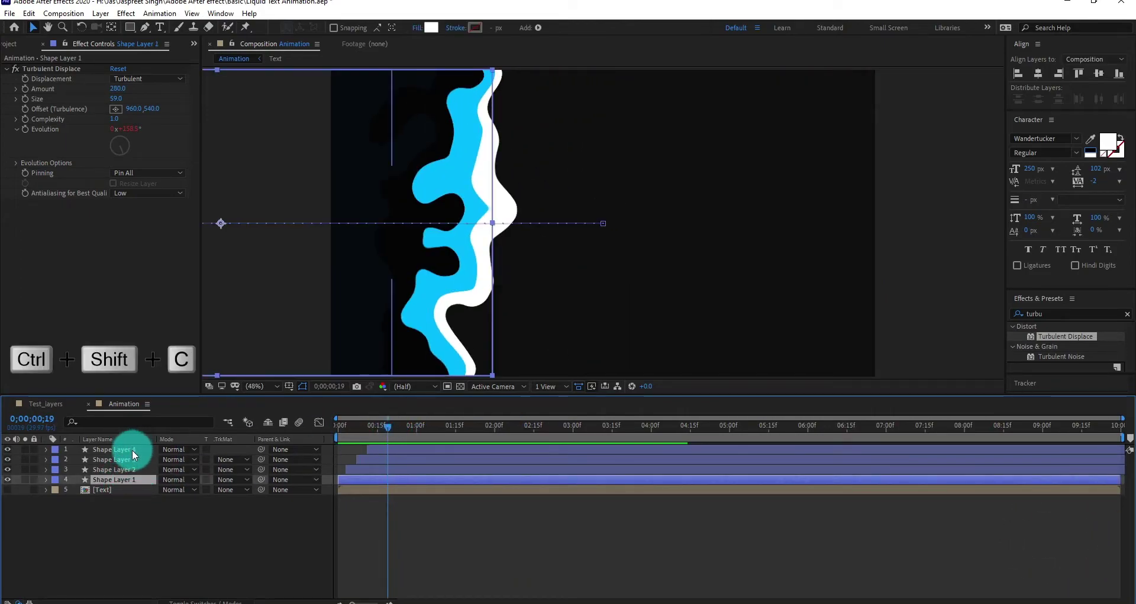
left_click(133, 449, "shift")
key("ctrl+shift+c")
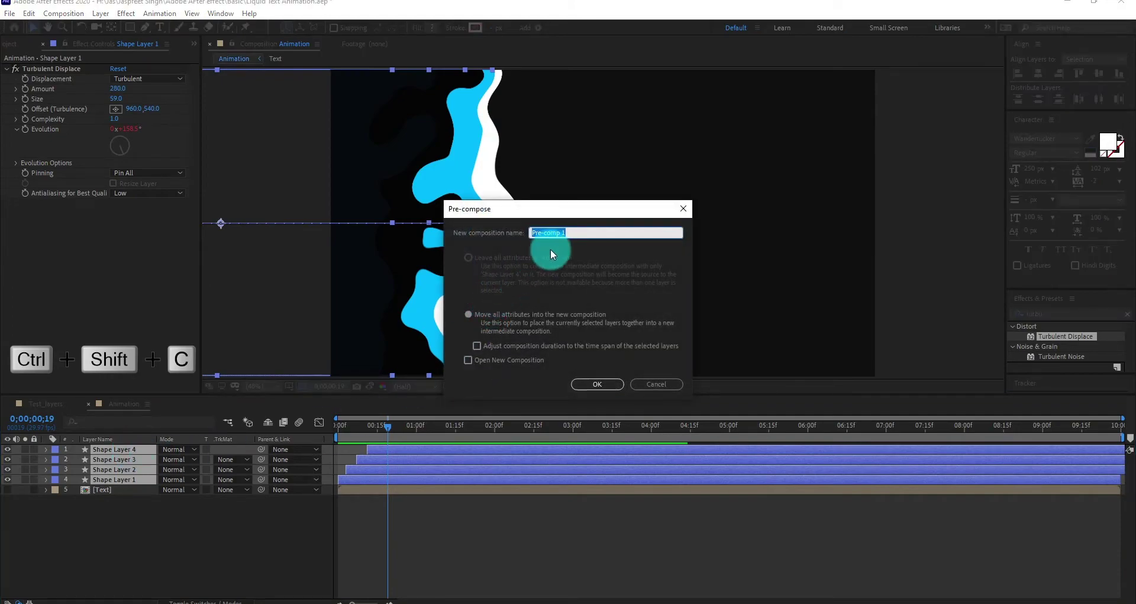
type("First Reansaction")
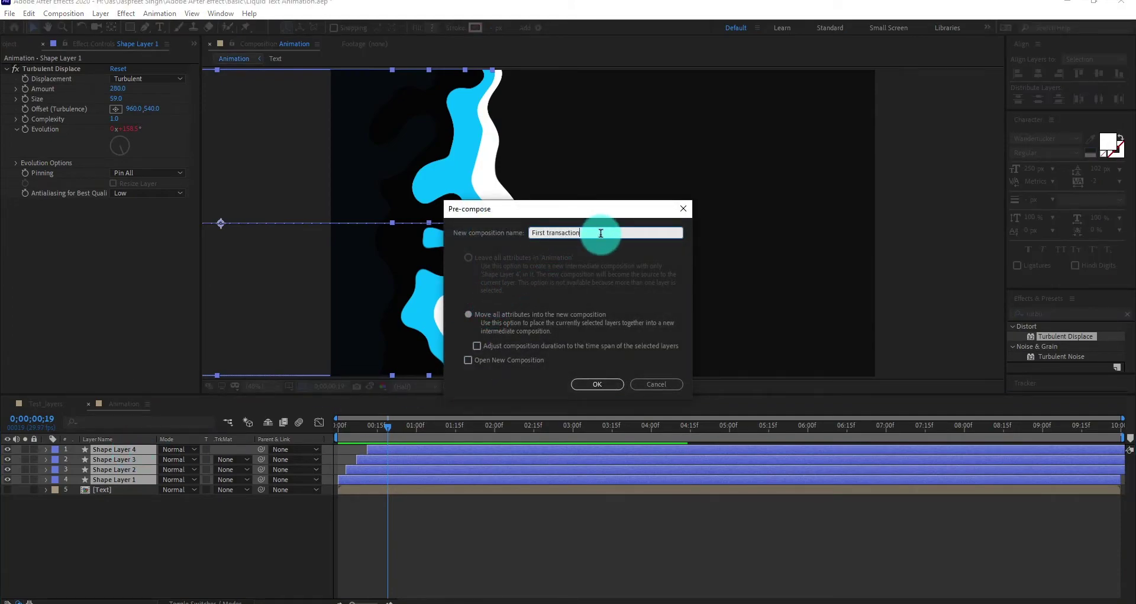
key("Return")
left_click(332, 346)
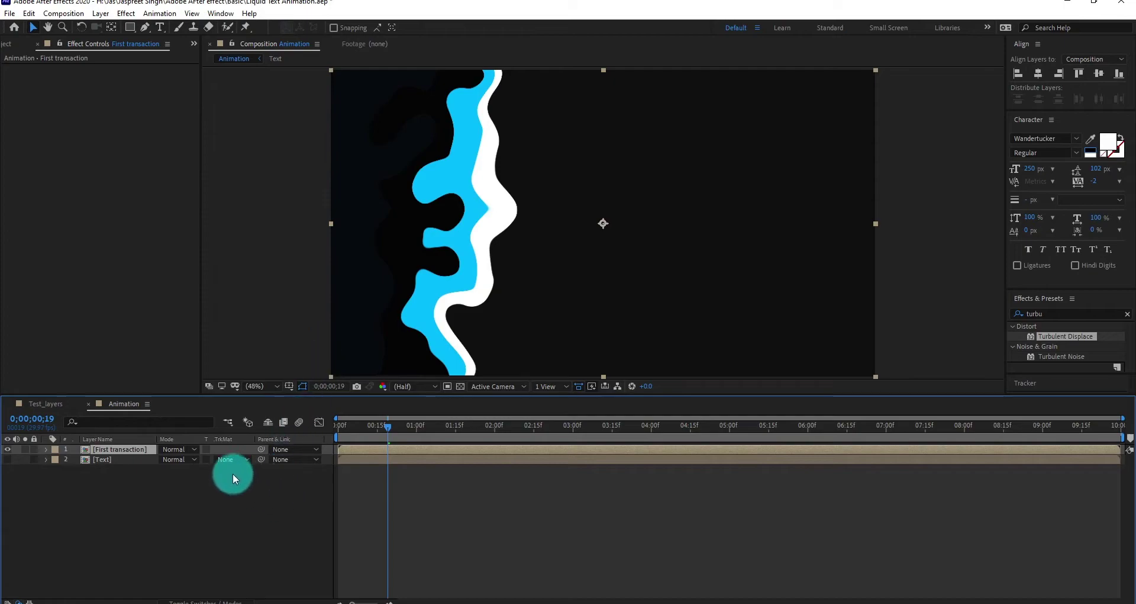
Move the Text layer above First transaction and turn its visibility back on
left_click_drag(108, 460, 108, 449)
left_click(101, 439)
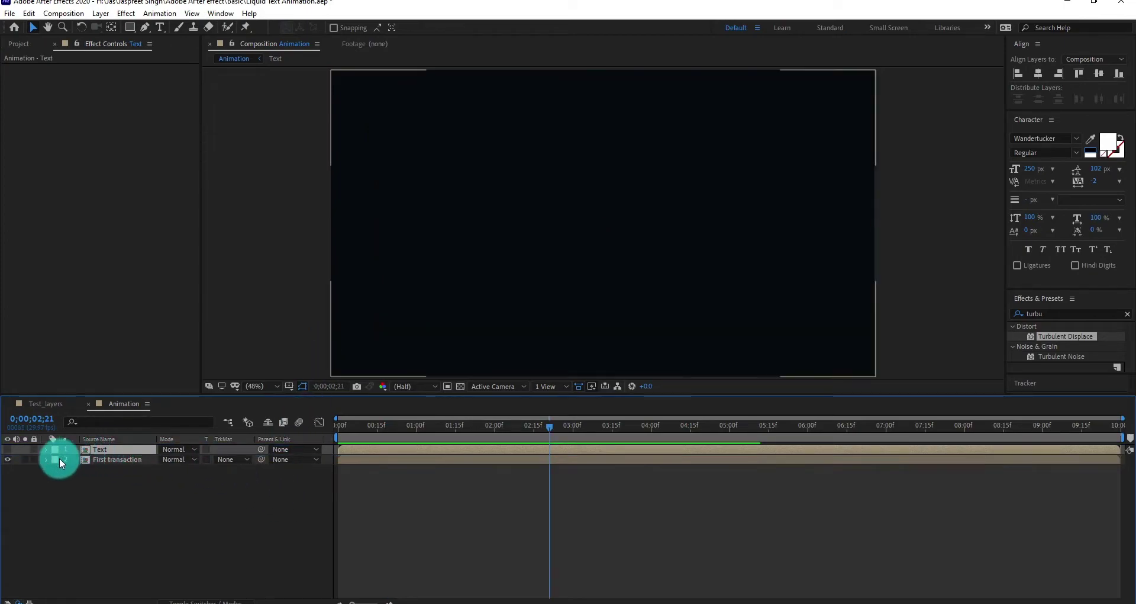
left_click(8, 450)
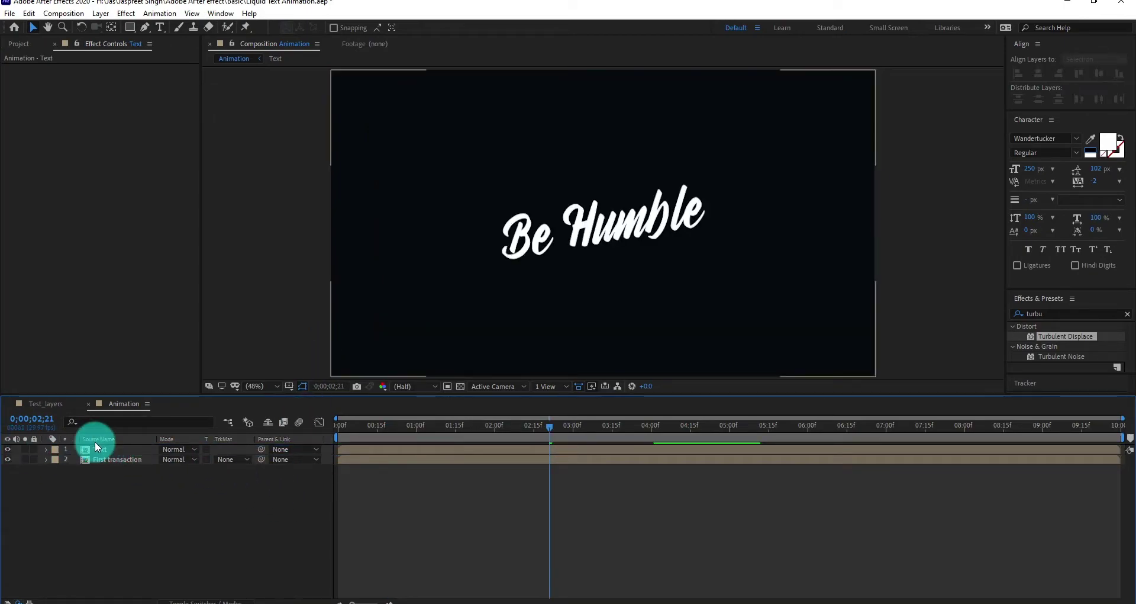
left_click_drag(392, 423, 506, 423)
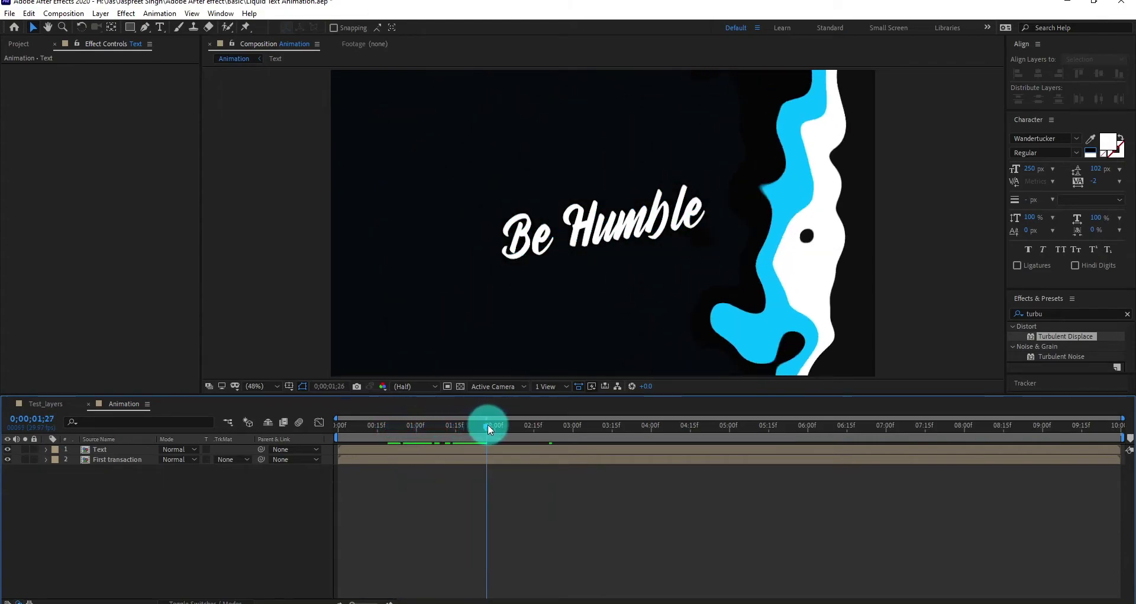
Draw a white-filled rectangle across the Be Humble text
left_click(430, 449)
left_click(303, 501)
left_click(132, 26)
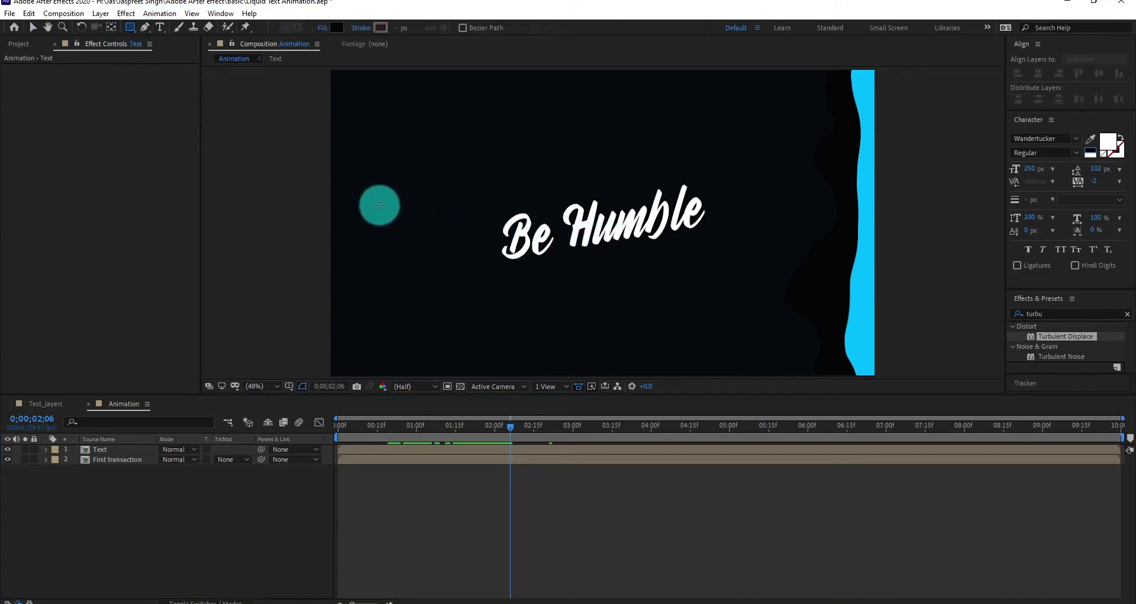
left_click_drag(379, 205, 817, 299)
key("v")
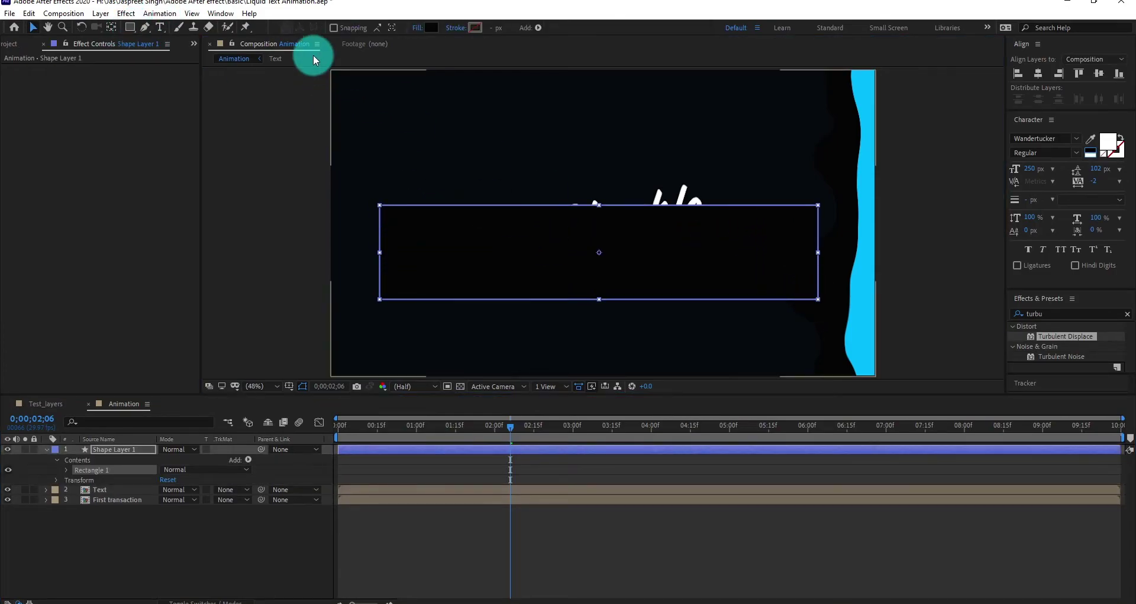
left_click(432, 26)
left_click_drag(166, 275, 3, 203)
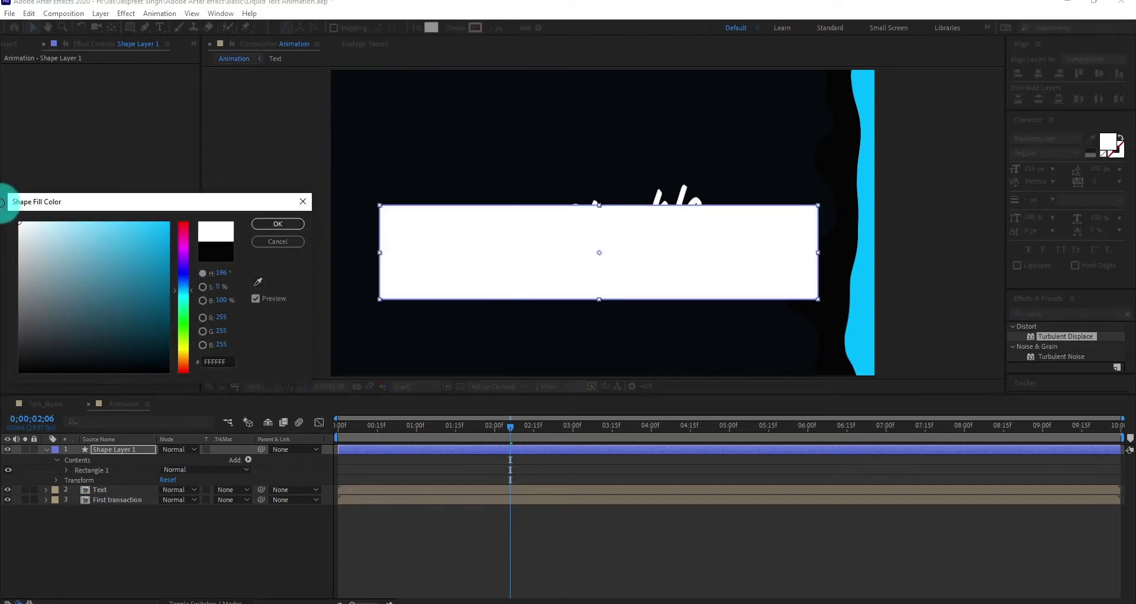
left_click(295, 231)
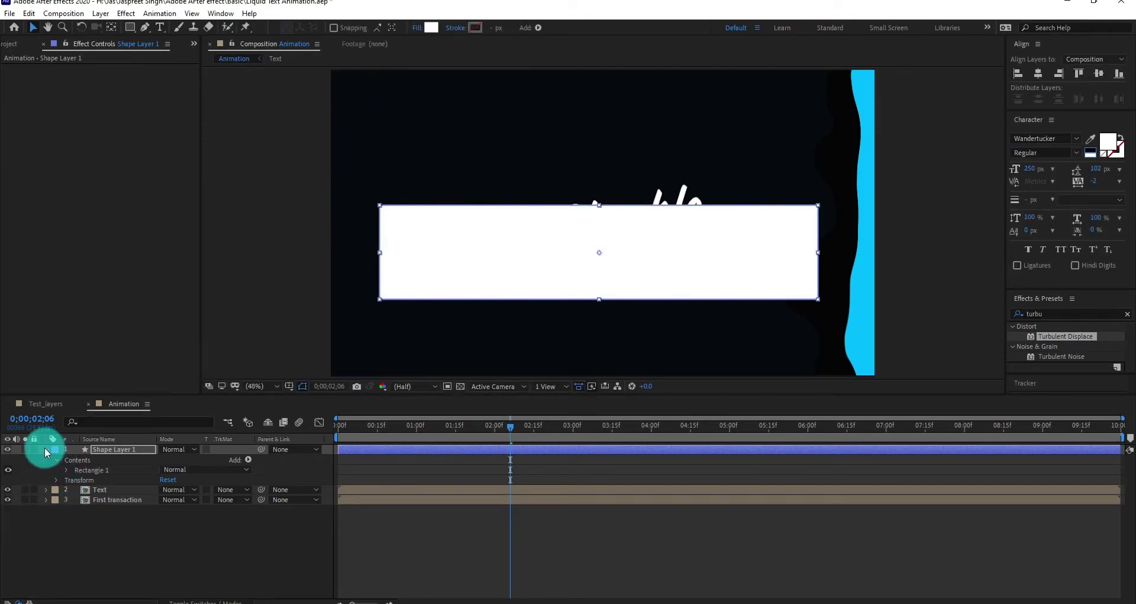
Keyframe its Position from below the text at 0s to above it at 2s, then preview
left_click(46, 449)
key("Home")
left_click_drag(621, 286, 626, 350)
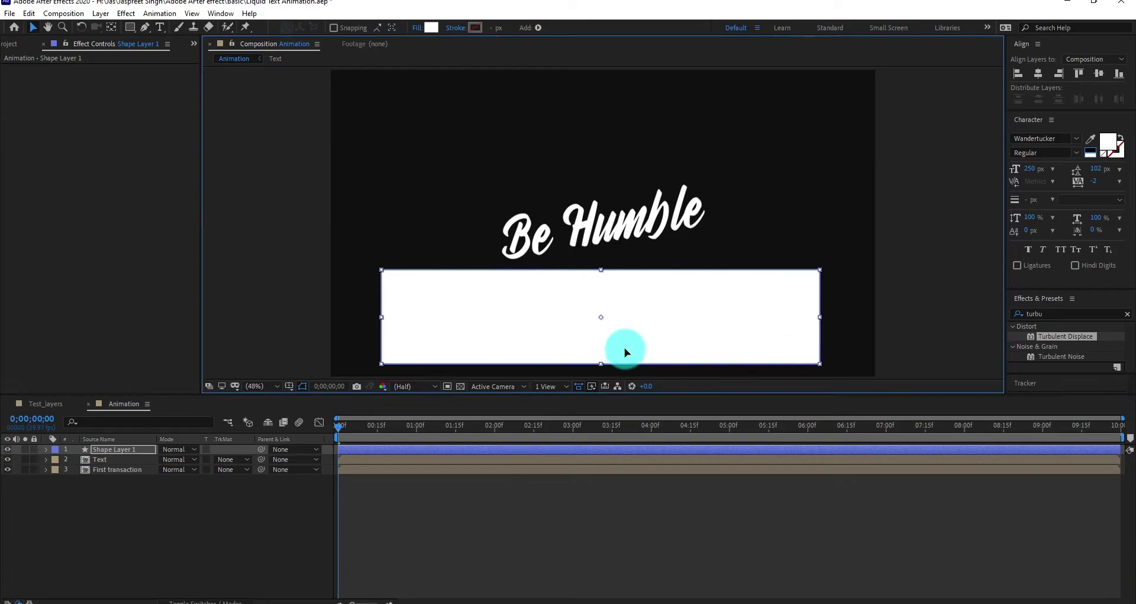
key("p")
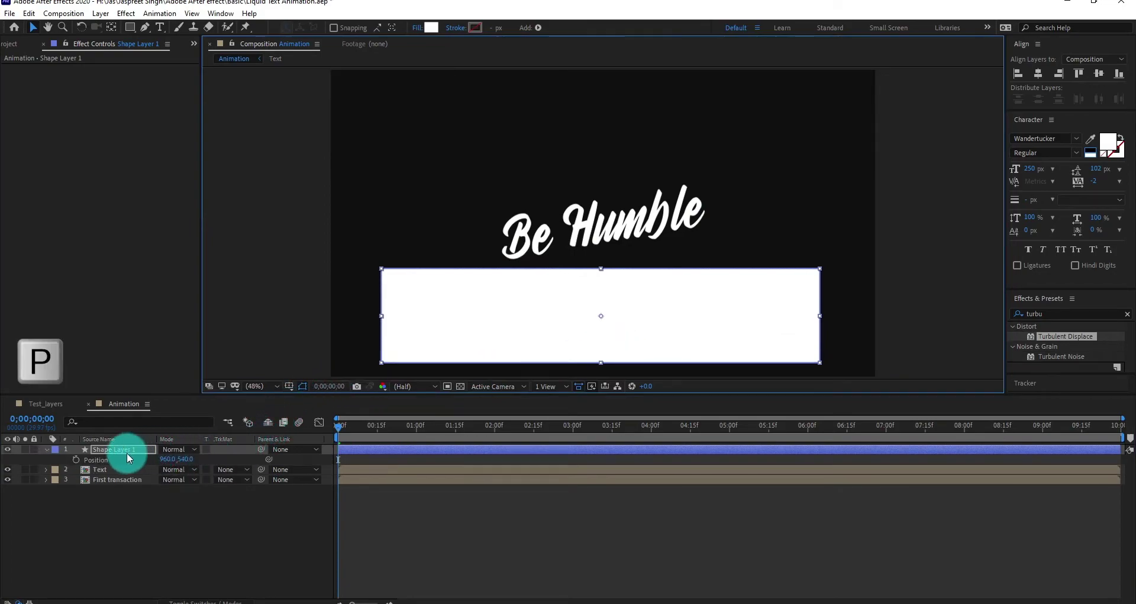
left_click(77, 460)
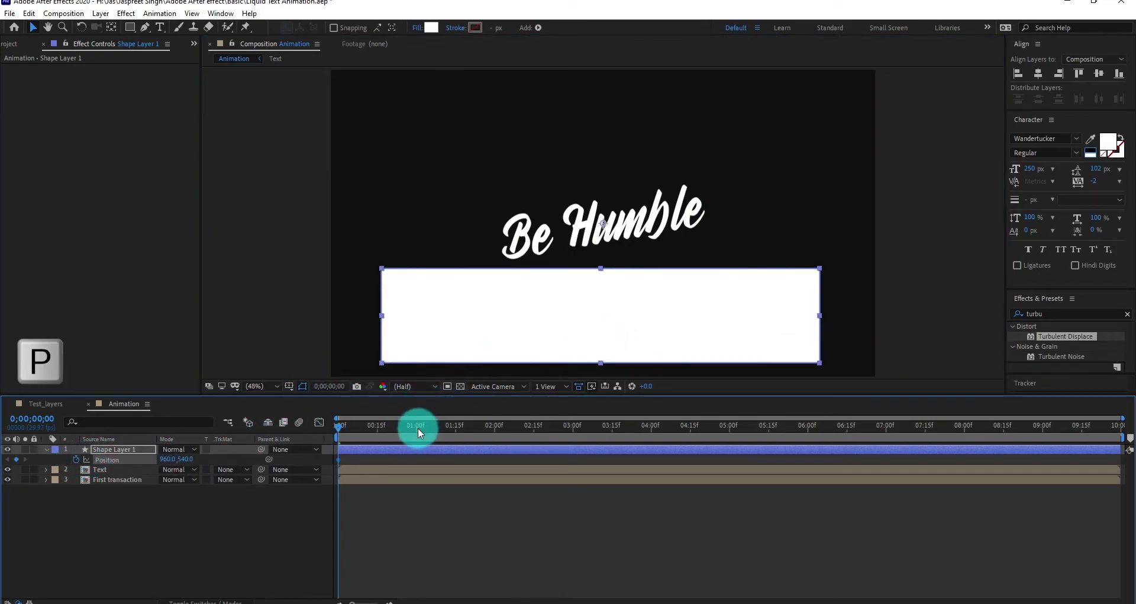
left_click_drag(417, 427, 495, 432)
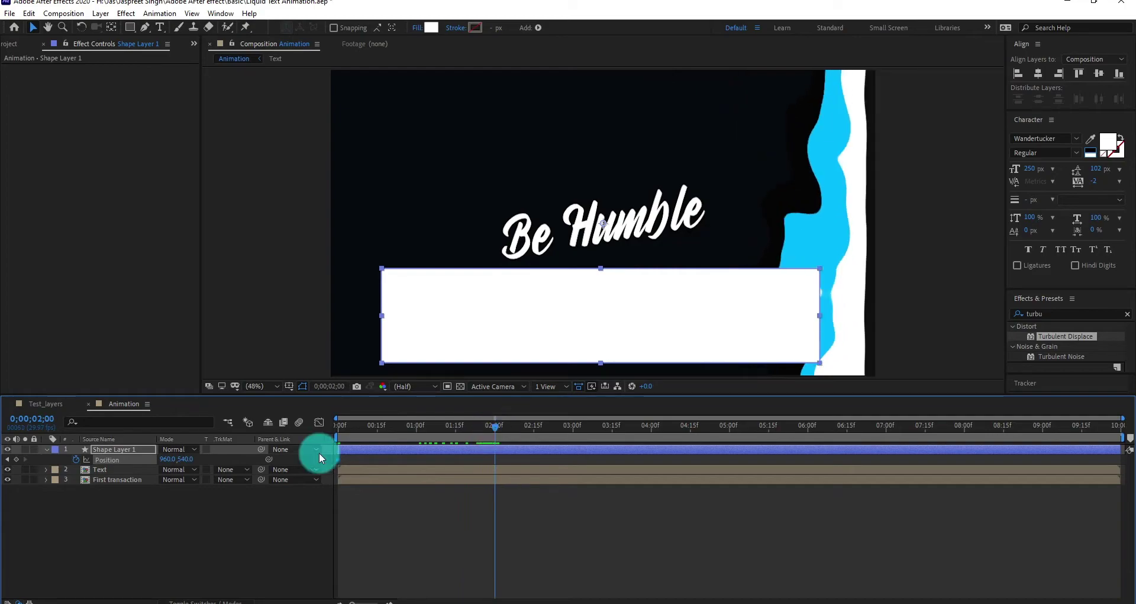
key("shift+Up")
key("shift+Up")
key("shift+Up")
key("shift+Up")
key("shift+Up")
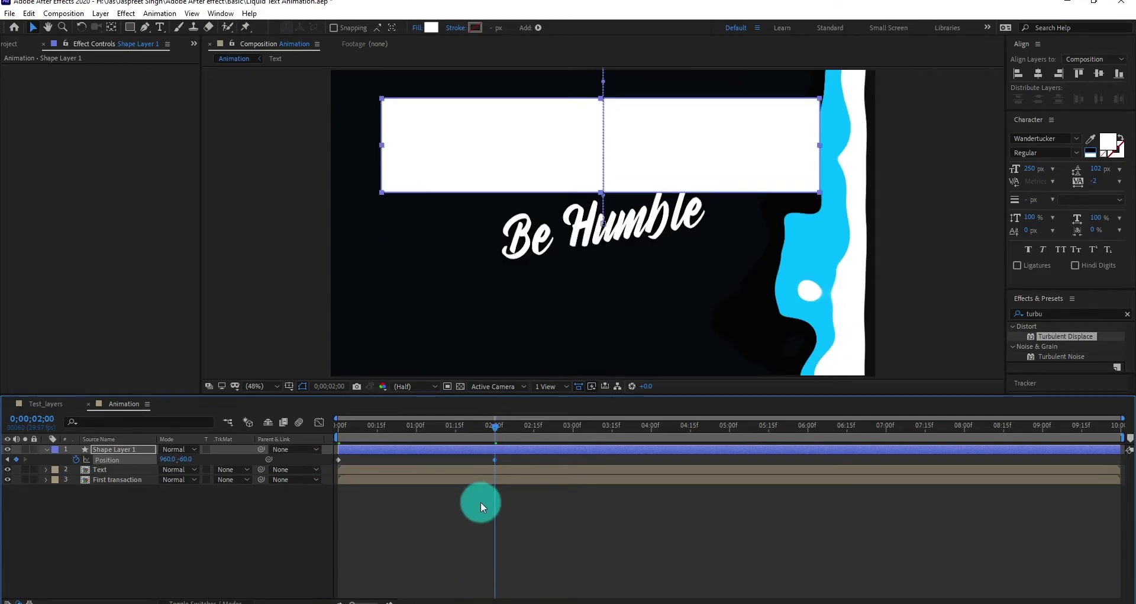
left_click(480, 502)
key("space")
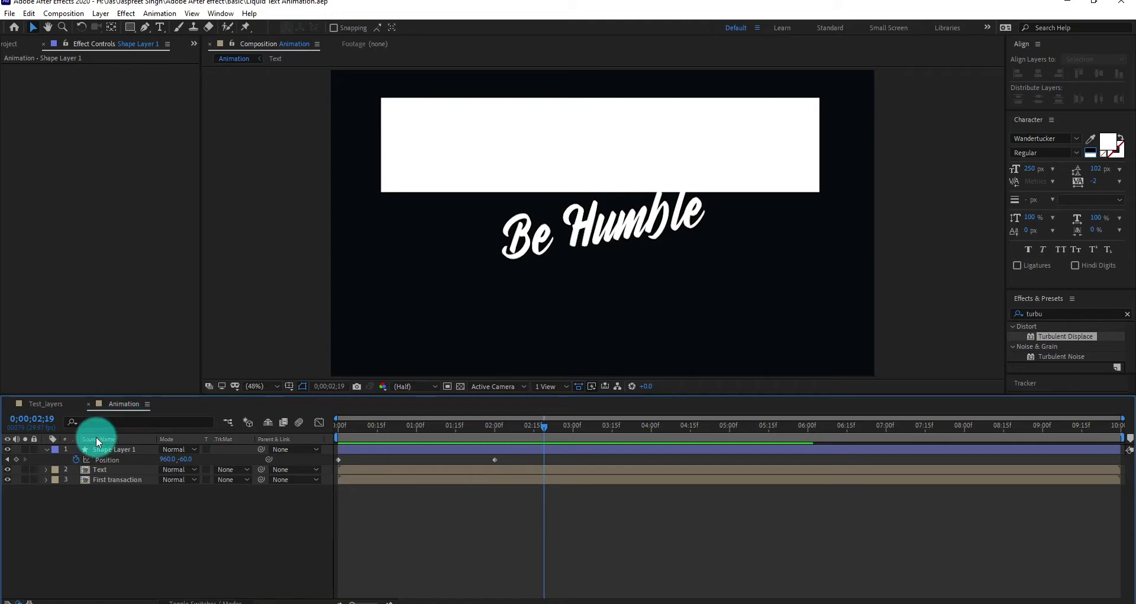
Copy Turbulent Displace from Shape Layer 4 in First transaction onto the white rectangle
double_click(112, 479)
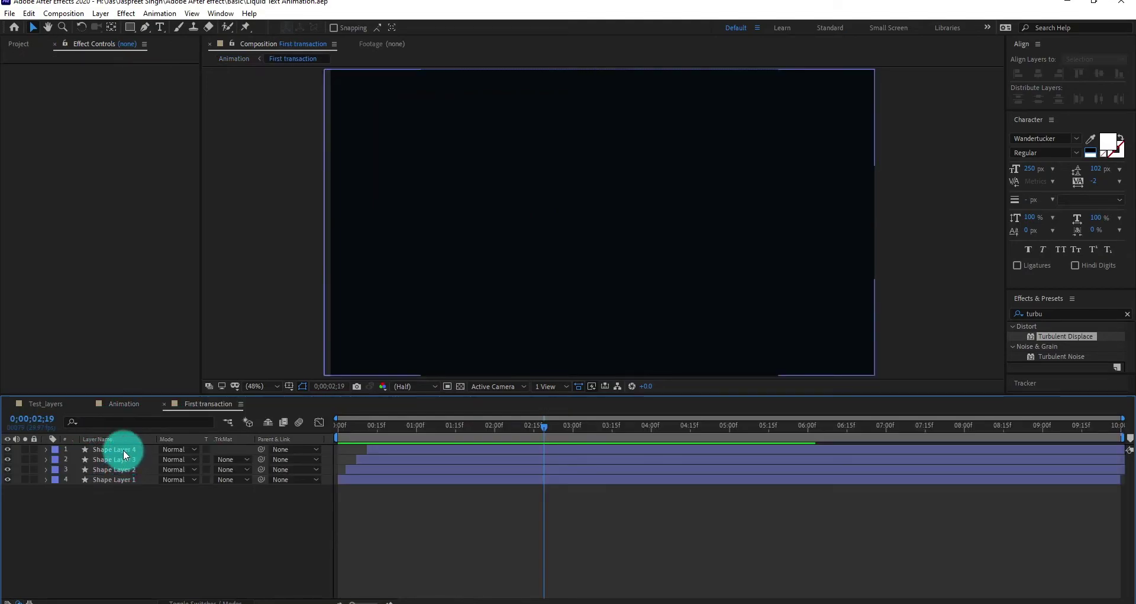
left_click(123, 450)
key("ctrl+c")
left_click(53, 68)
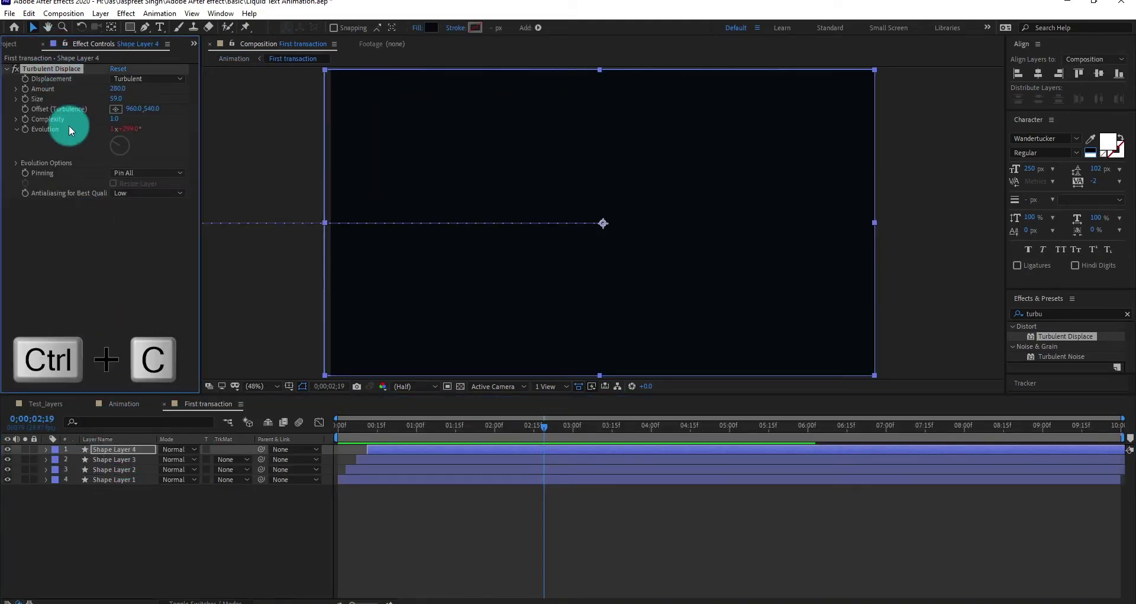
left_click(123, 401)
left_click(114, 451)
key("ctrl+v")
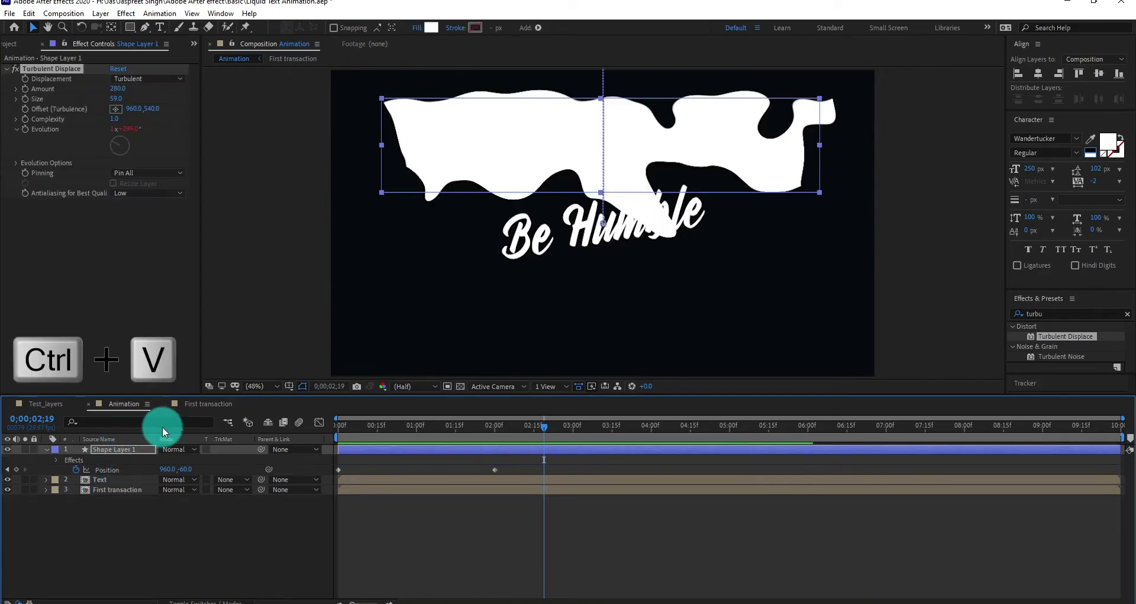
Lower the displacement Size to 31 for finer waves and hide the First transaction layer
left_click_drag(465, 425, 351, 424)
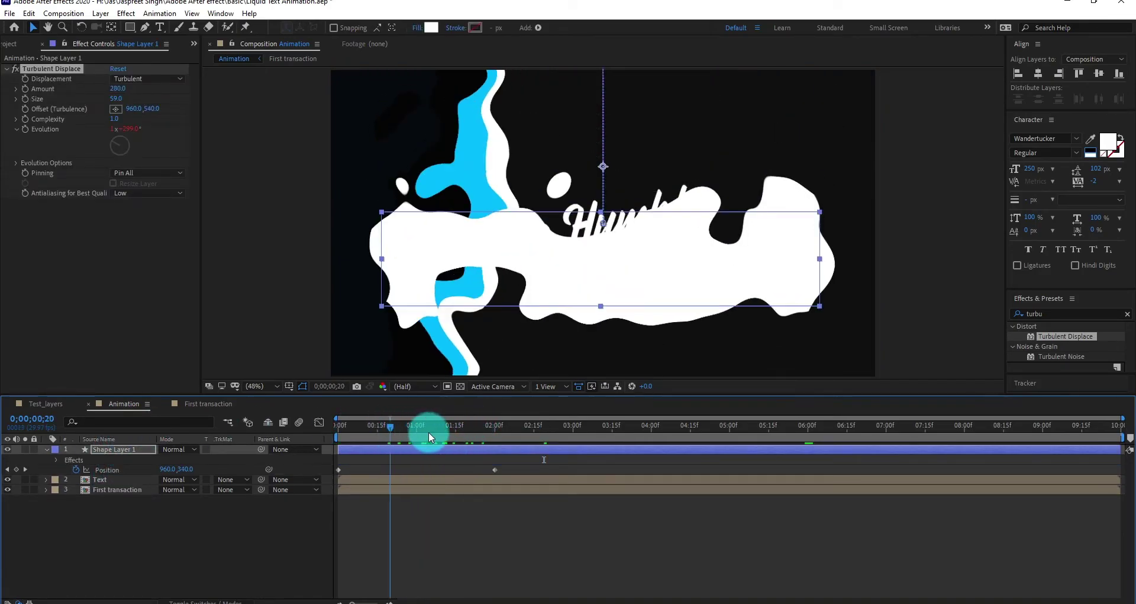
left_click(118, 98)
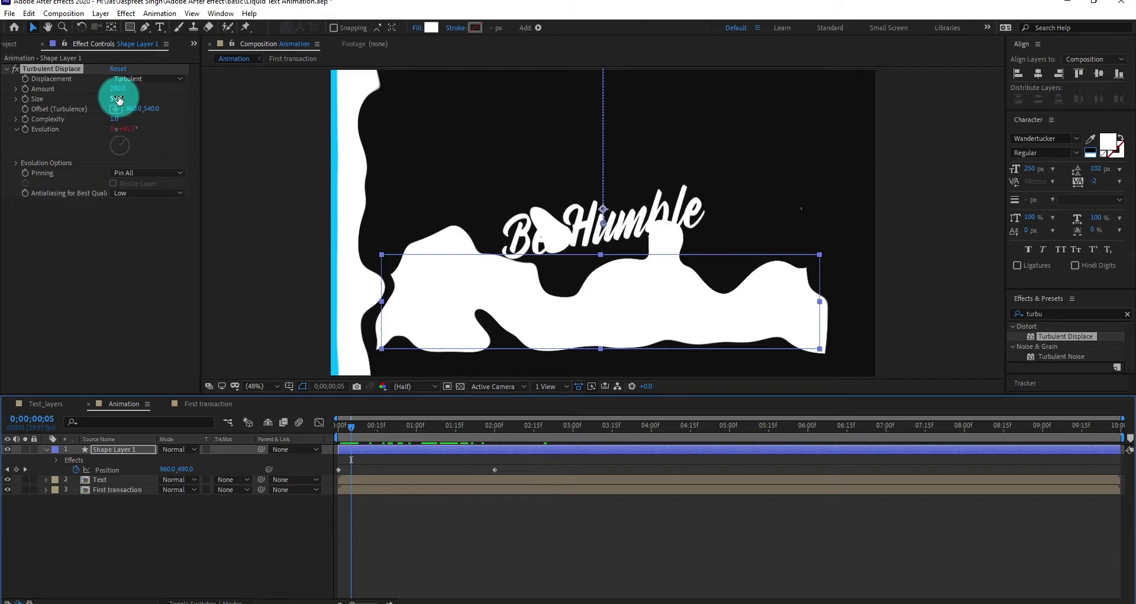
left_click_drag(119, 99, 97, 98)
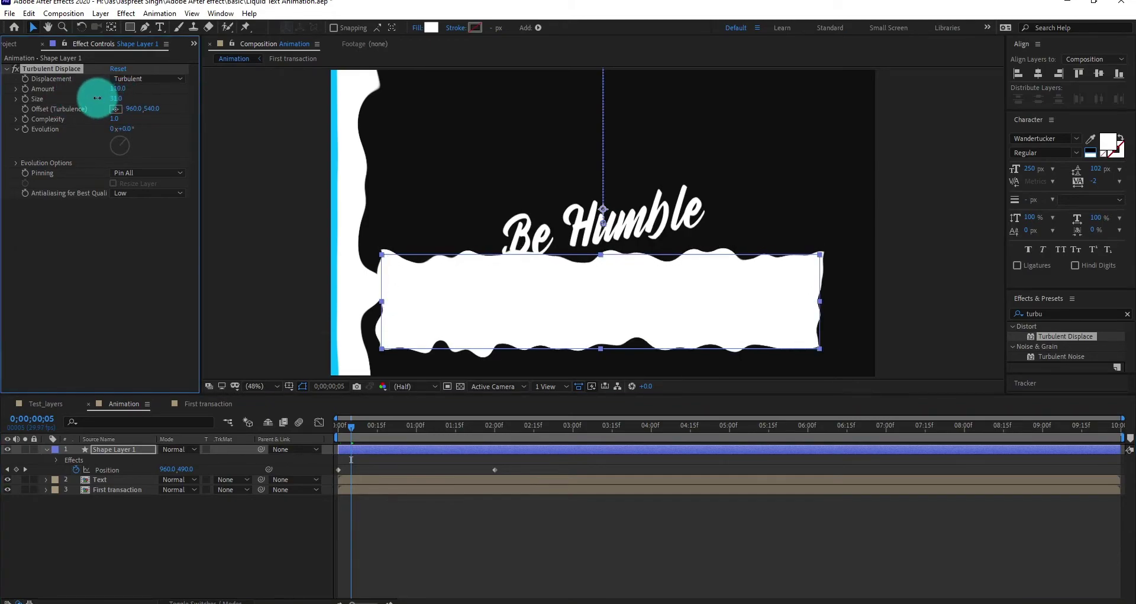
left_click(448, 496)
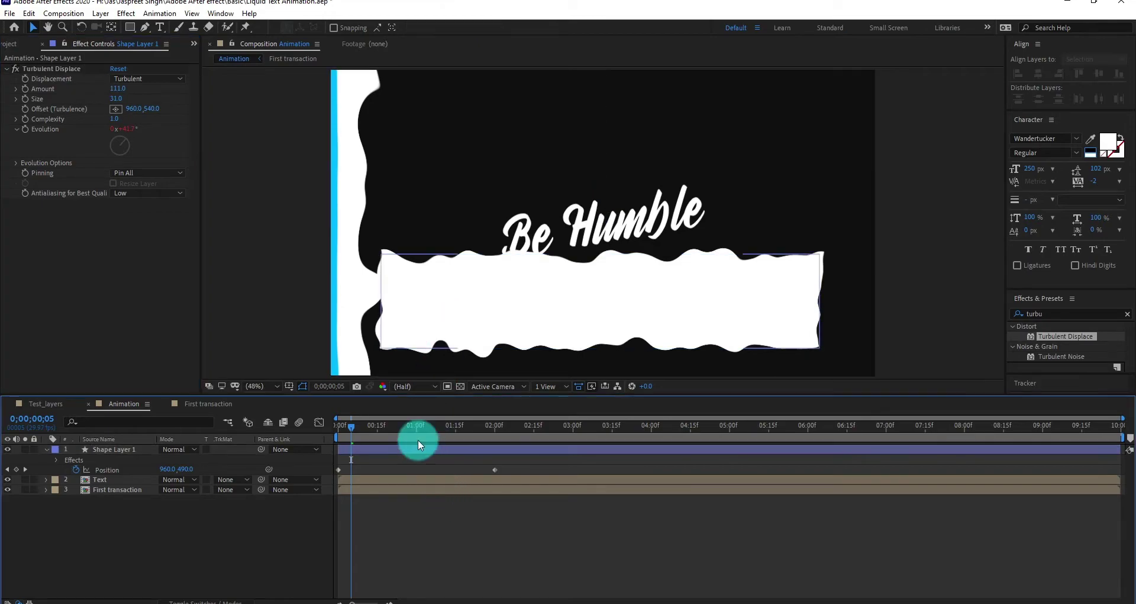
mouse_move(375, 423)
left_mouse_down()
mouse_move(343, 439)
mouse_move(379, 435)
left_mouse_up()
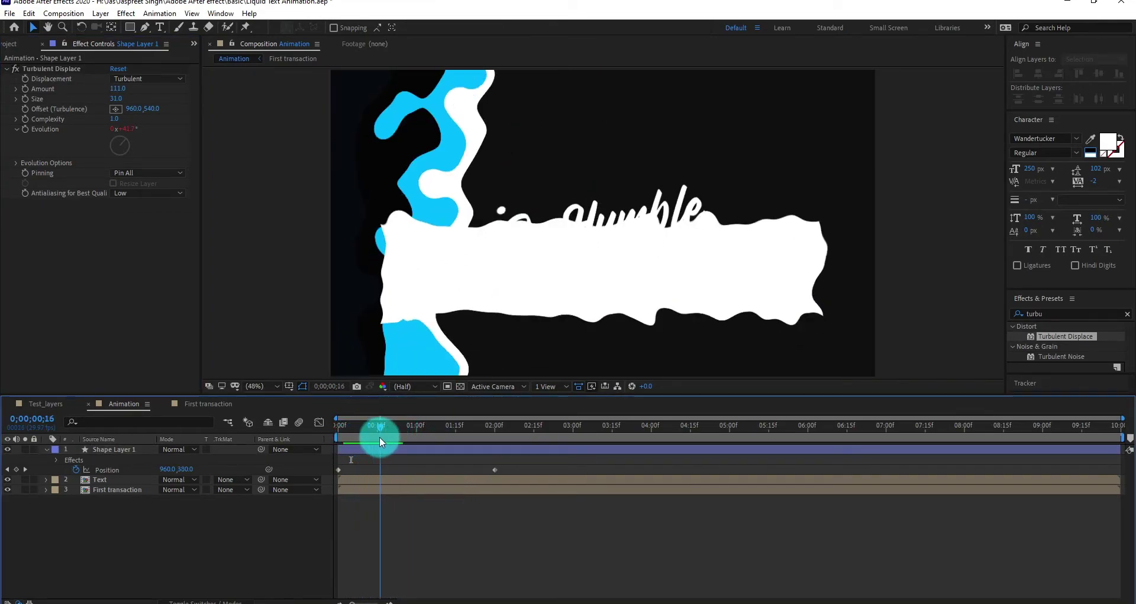
left_click(8, 490)
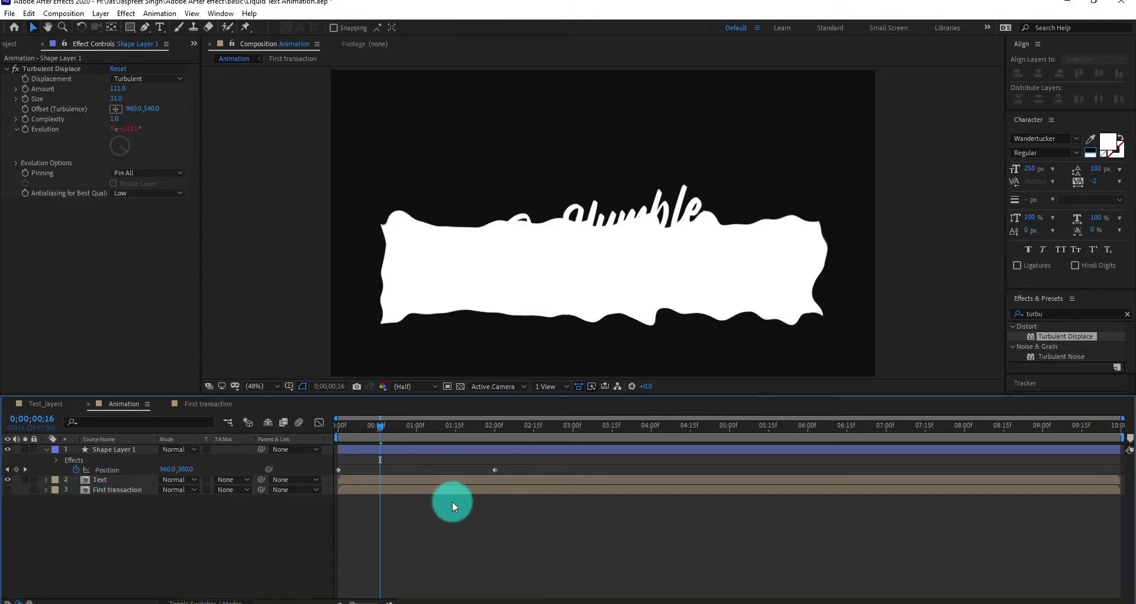
left_click(124, 450)
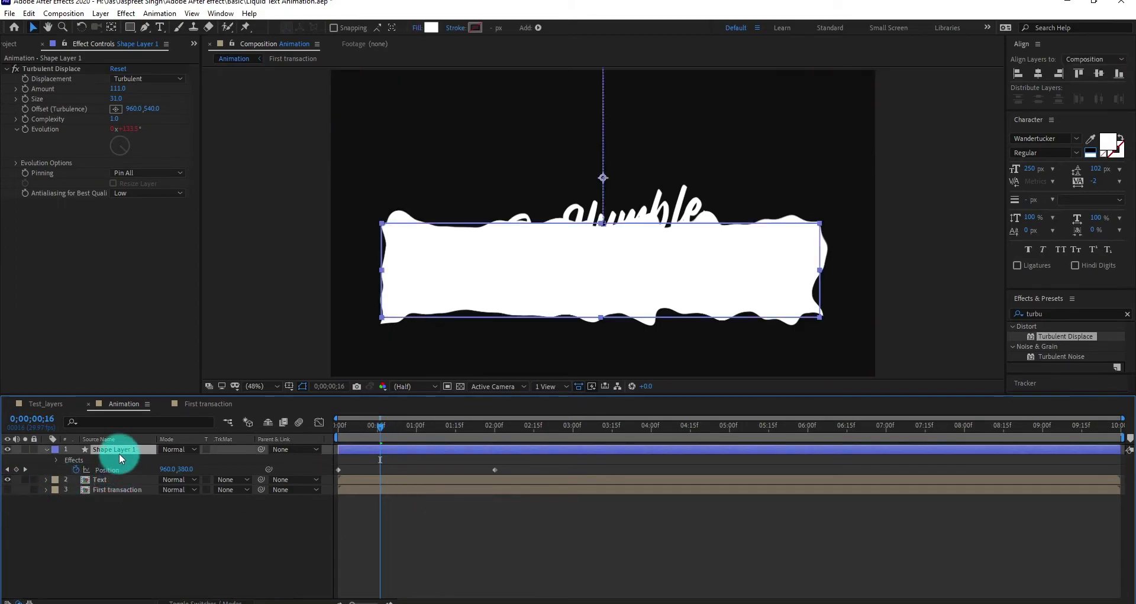
Place the rectangle below Text, then duplicate it a few frames later with a golden-yellow fill
left_click_drag(122, 475, 126, 488)
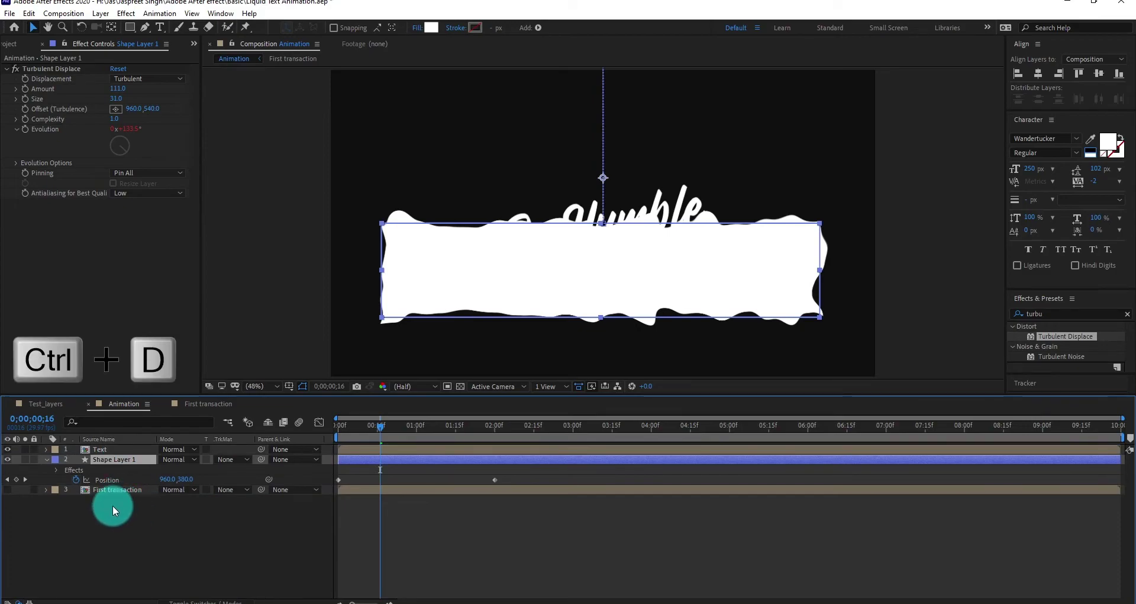
left_click(45, 459)
key("ctrl+d")
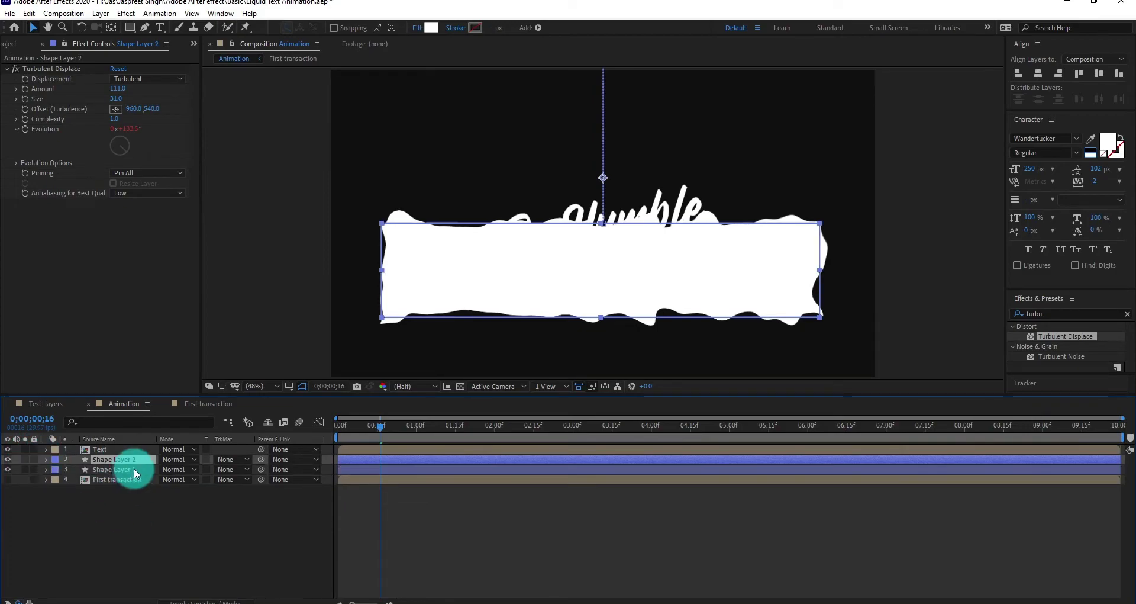
left_click_drag(357, 457, 367, 460)
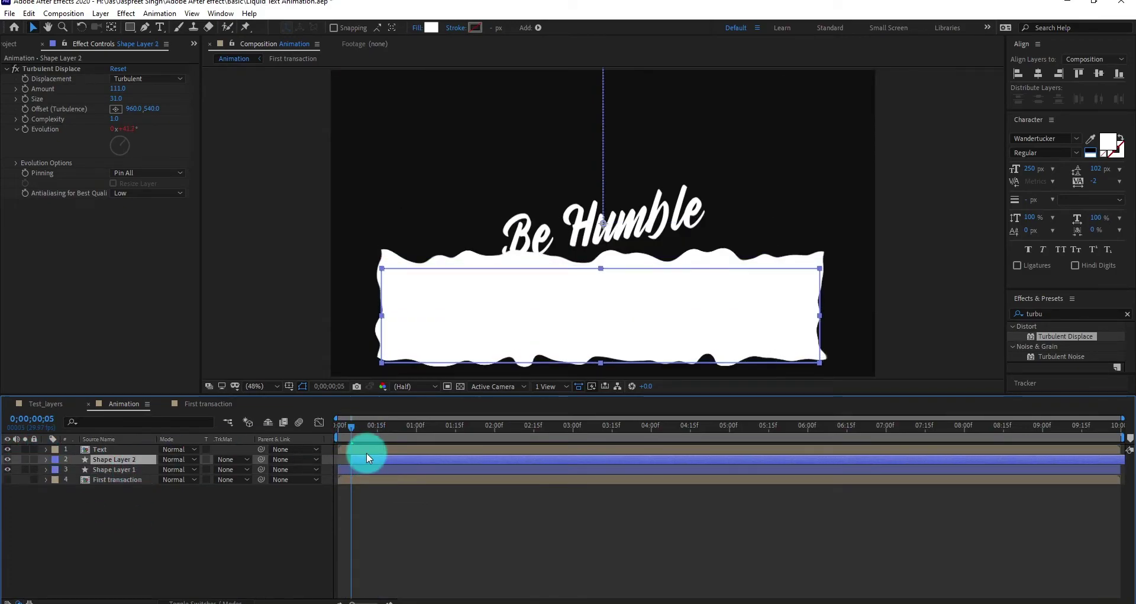
left_click(431, 27)
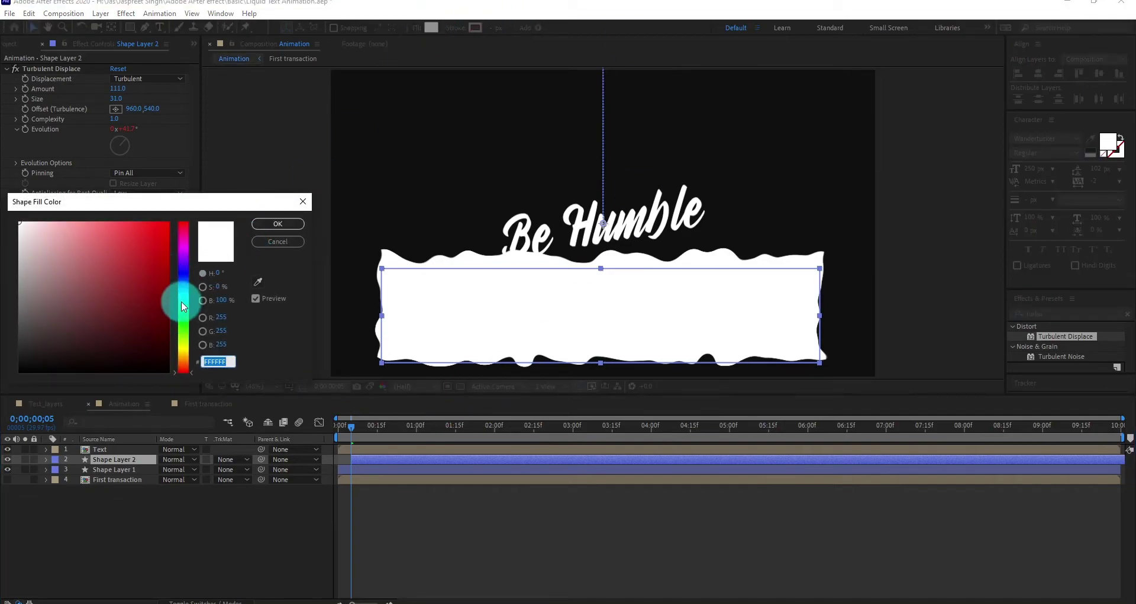
left_click_drag(181, 299, 181, 347)
left_click_drag(166, 225, 169, 209)
left_click_drag(189, 347, 189, 355)
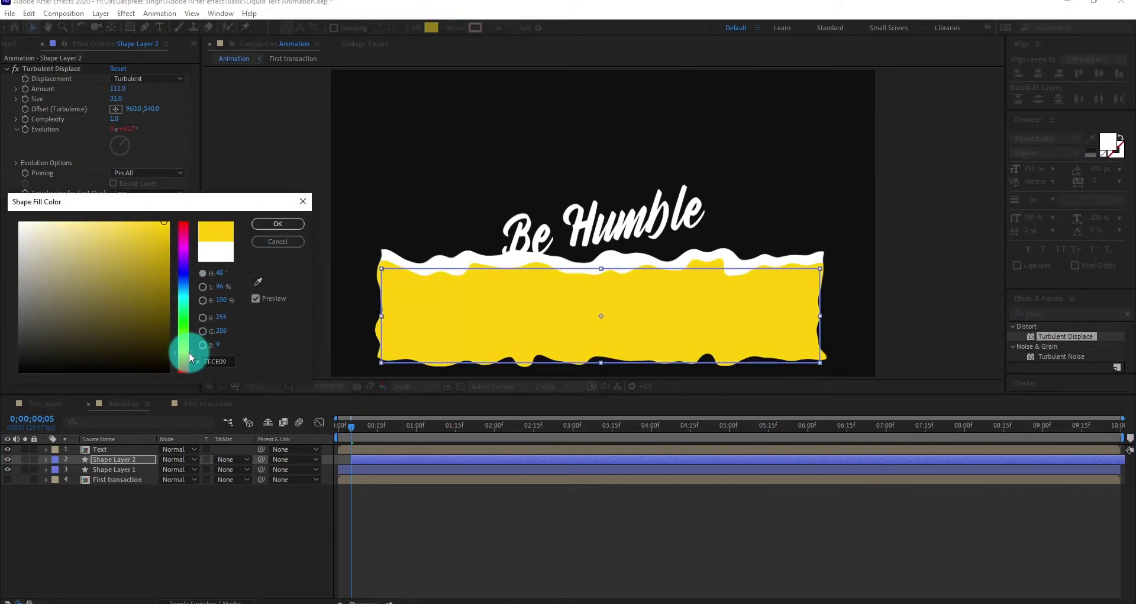
left_click(277, 229)
left_click(364, 462)
Duplicate the yellow layer five frames later and fill it blue
left_click(150, 459)
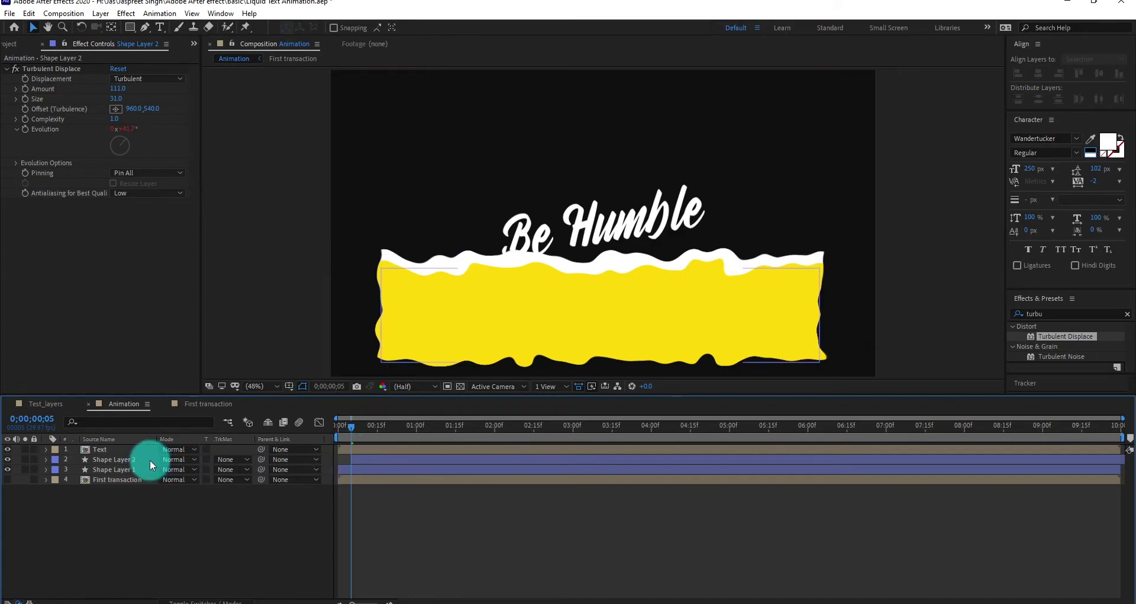
key("ctrl+d")
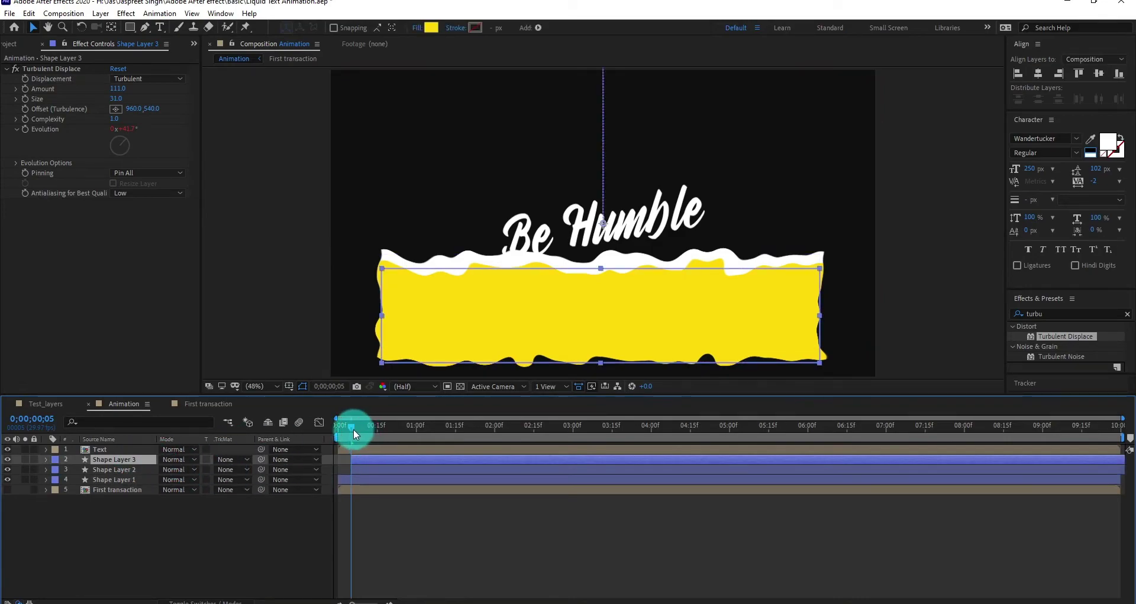
left_click_drag(353, 428, 385, 462)
left_click(431, 28)
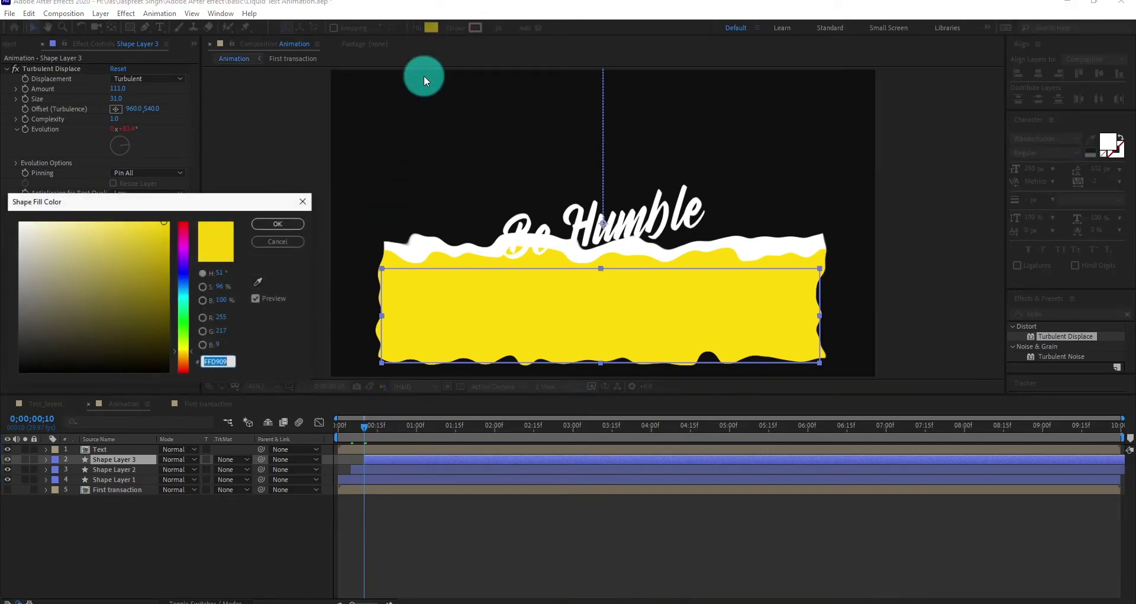
left_click(199, 287)
left_click(277, 223)
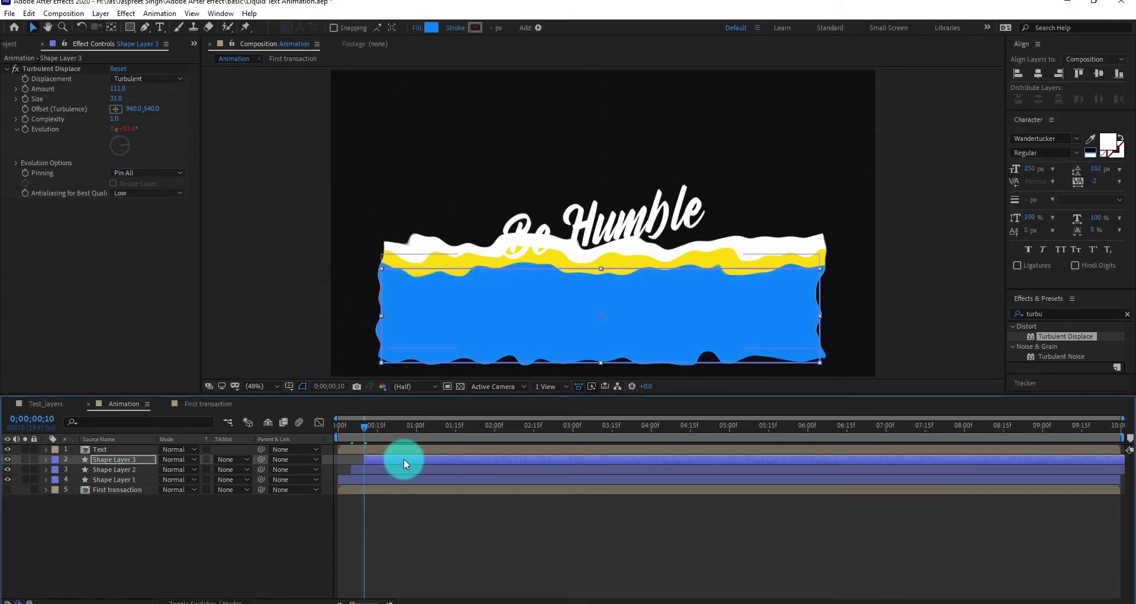
Duplicate the blue layer at fifteen frames and fill it magenta FF097D
key("ctrl+d")
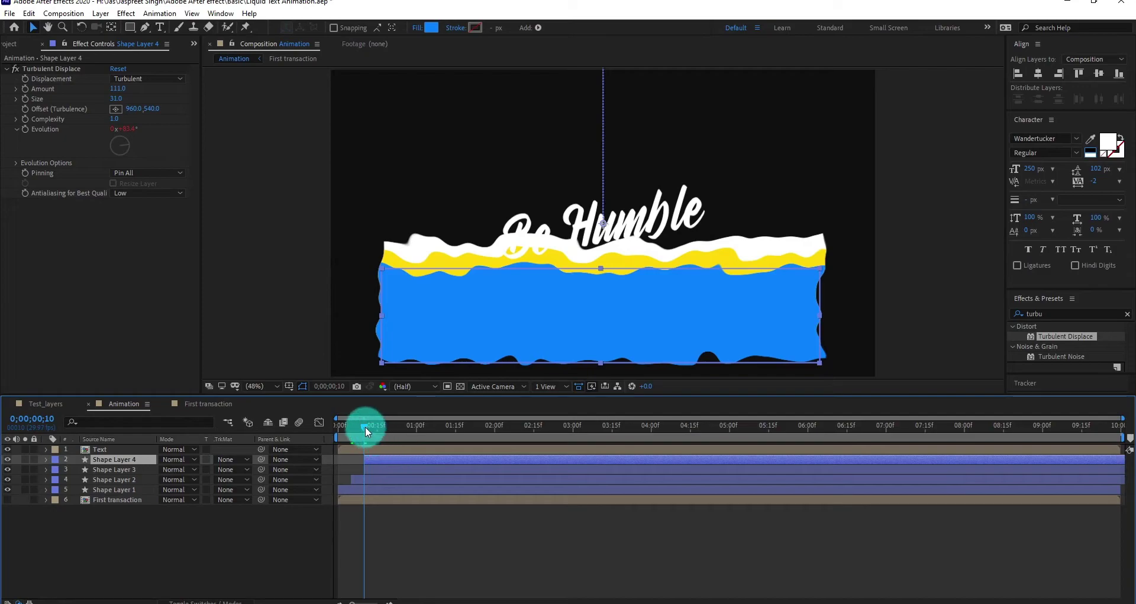
left_click_drag(365, 426, 400, 459)
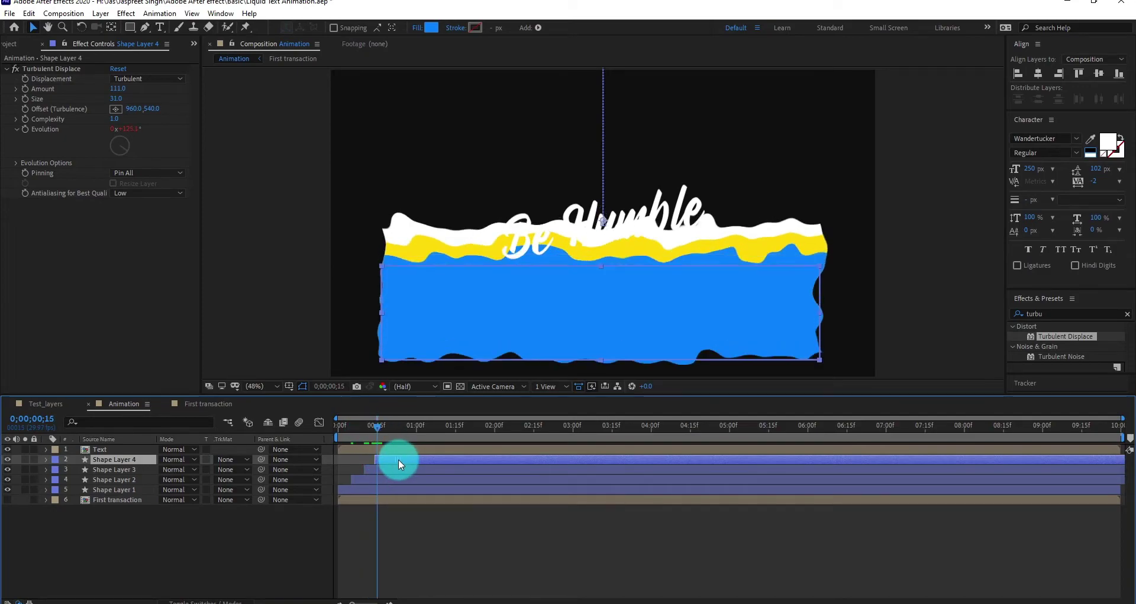
left_click(431, 28)
left_click_drag(193, 261, 198, 234)
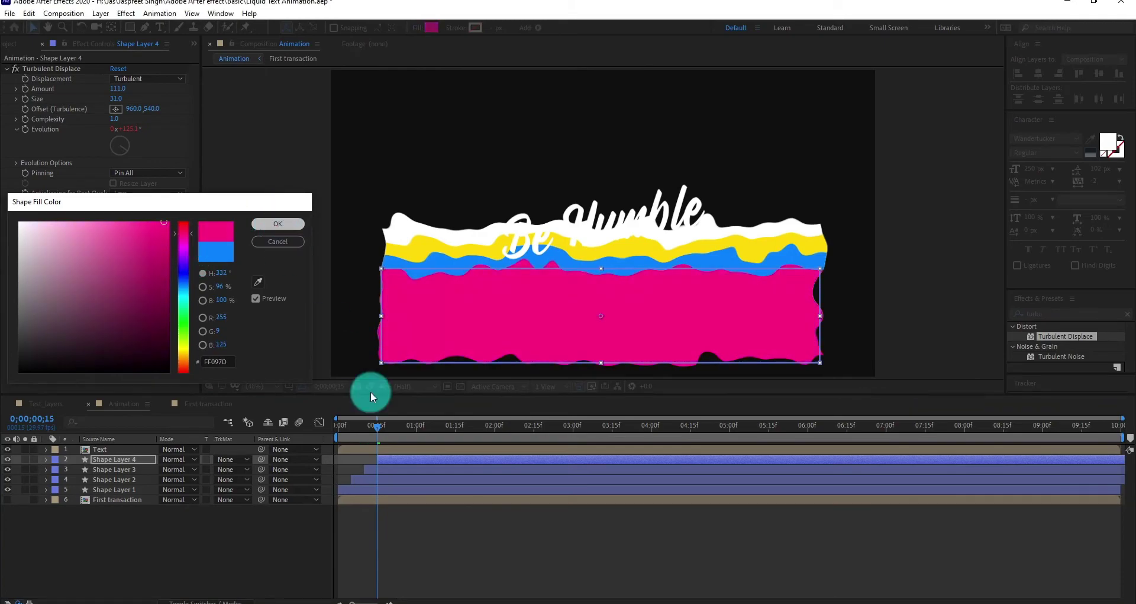
key("Return")
Preview the four rising liquid shapes from the first frame
left_click_drag(375, 424, 280, 425)
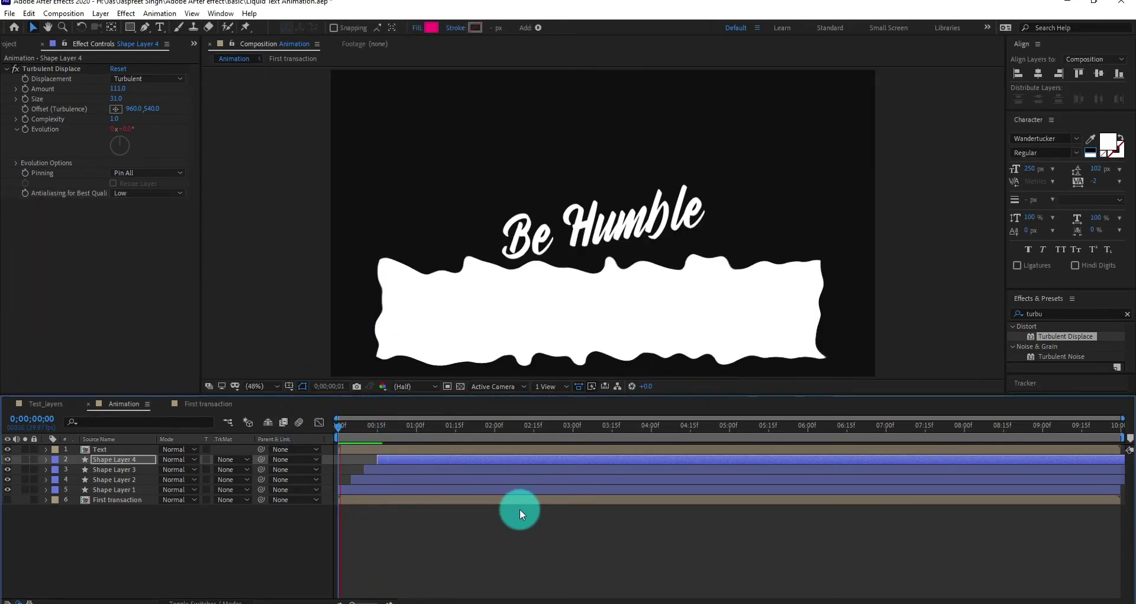
key("space")
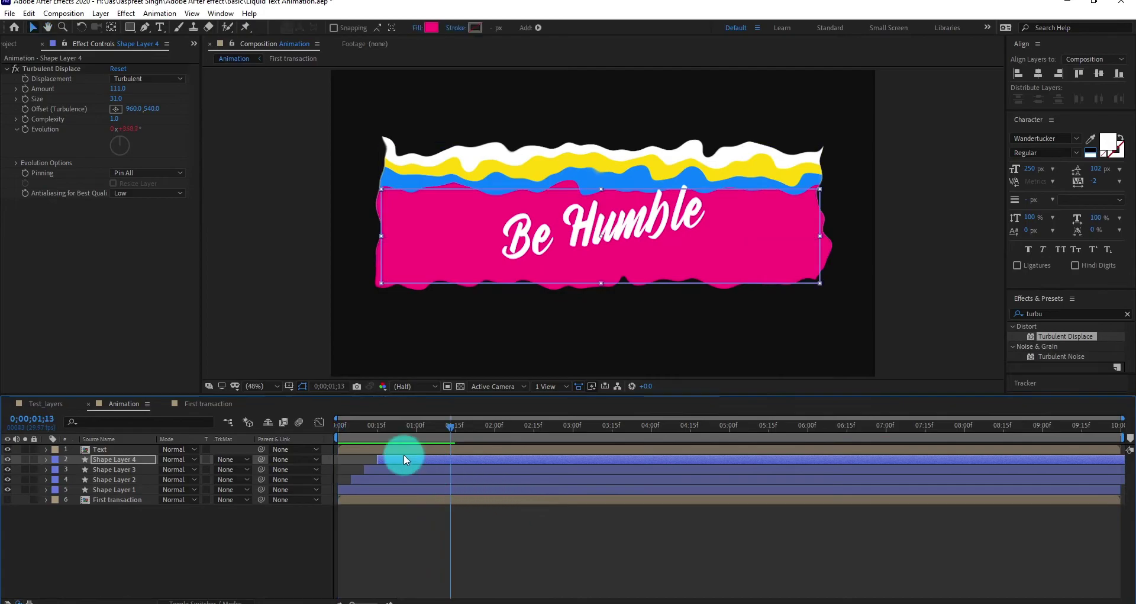
left_click_drag(371, 433, 355, 435)
Pre-compose Shape Layers 1–4 into a precomp named 'colors layer'
left_click(385, 486)
key("ctrl+shift+c")
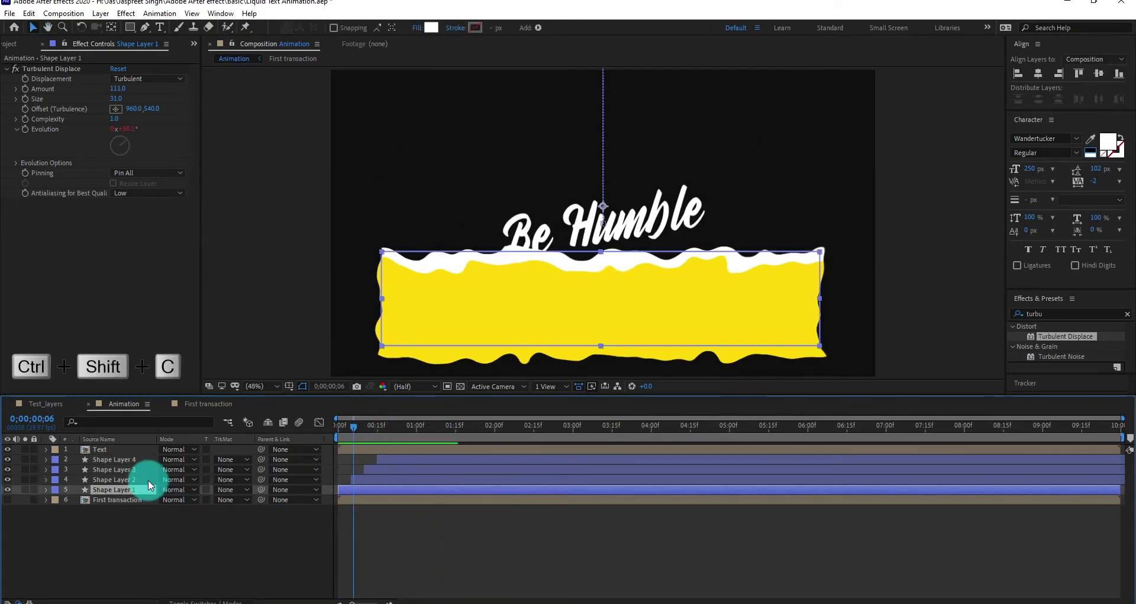
left_click(130, 461, "shift")
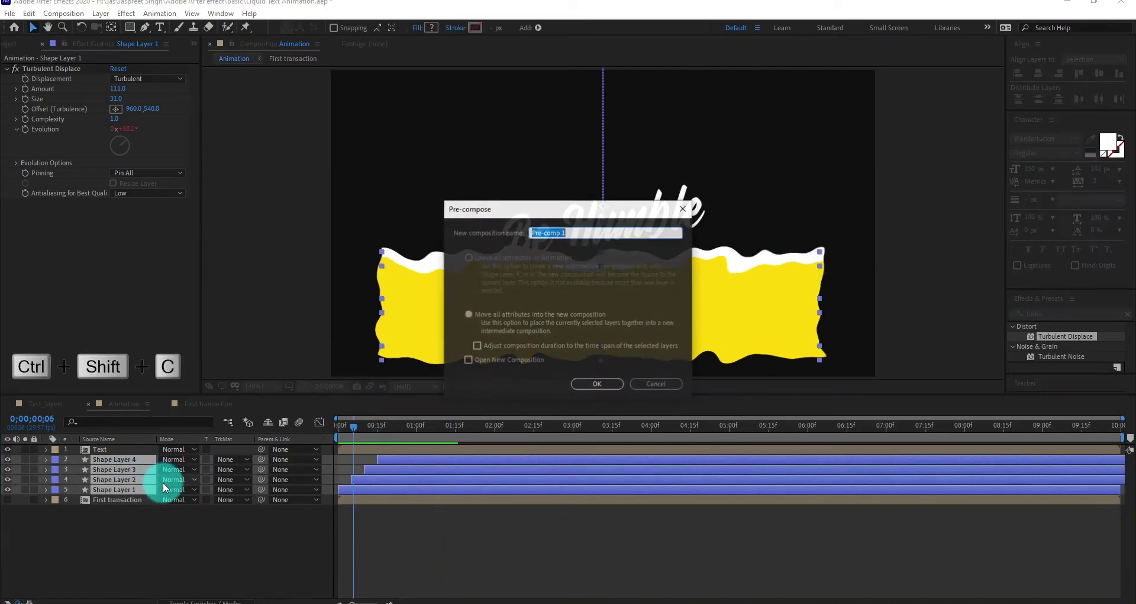
type("colors")
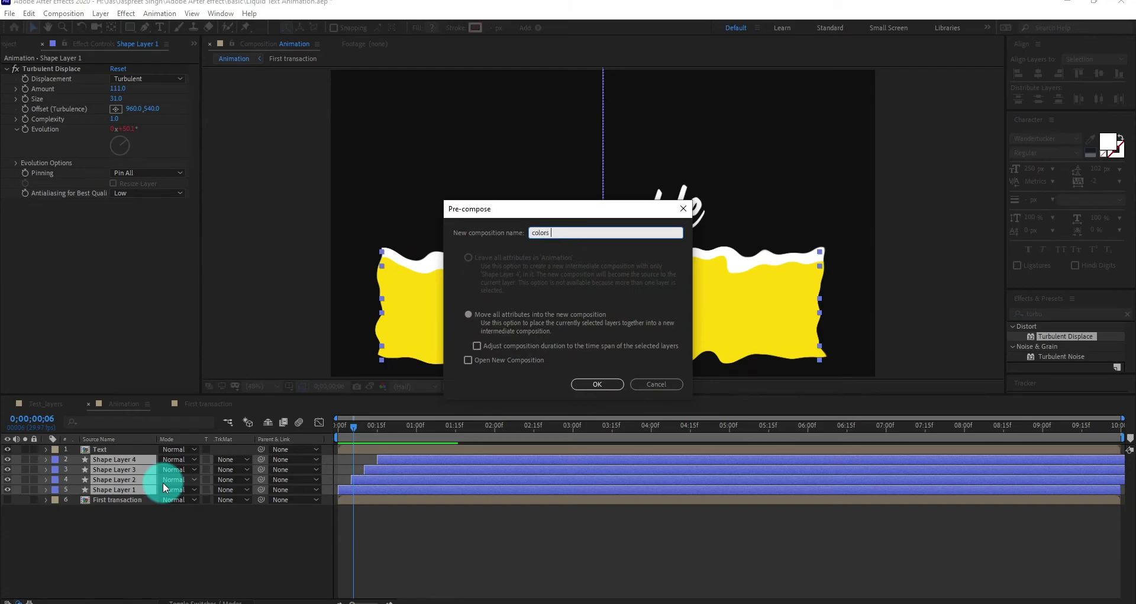
type("yer")
key("Return")
Set colors layer's track matte to Alpha Matte 'Text' and preview from the start
key("F4")
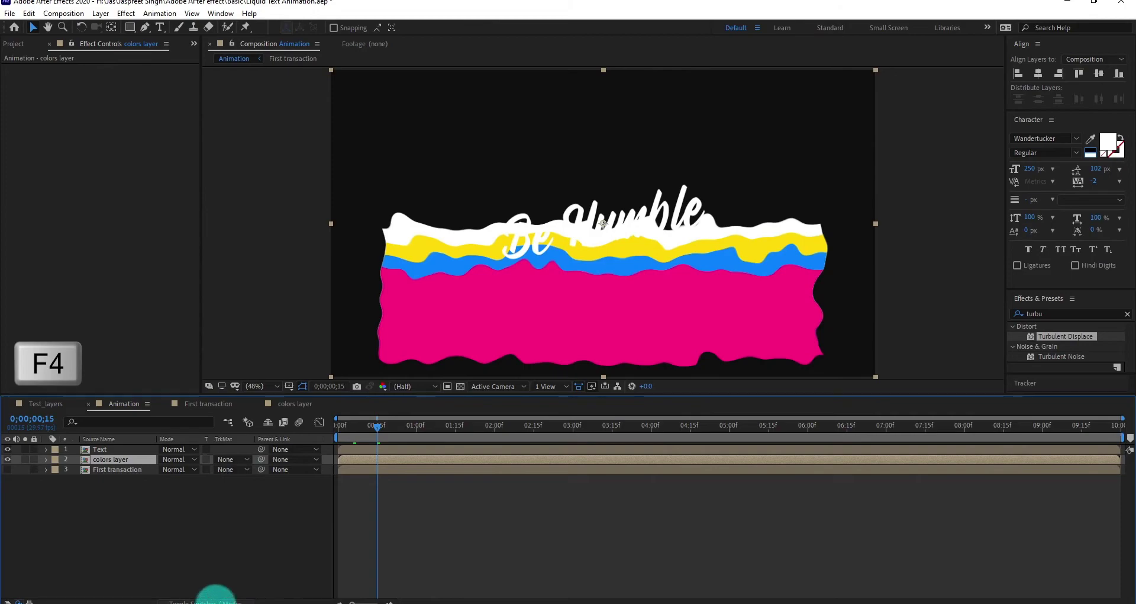
left_click(235, 460)
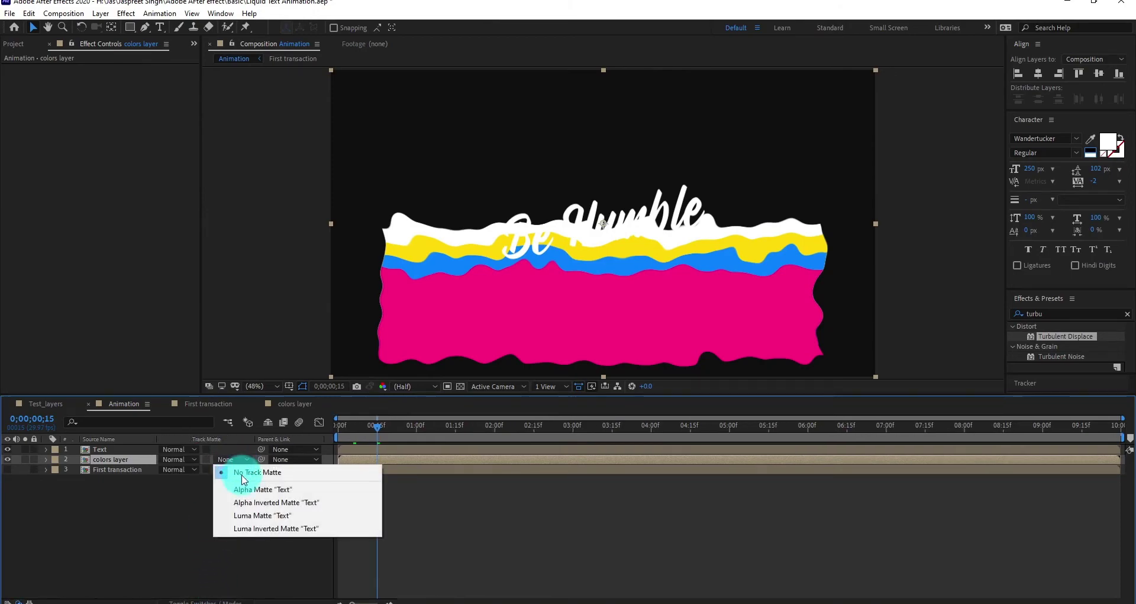
left_click(263, 490)
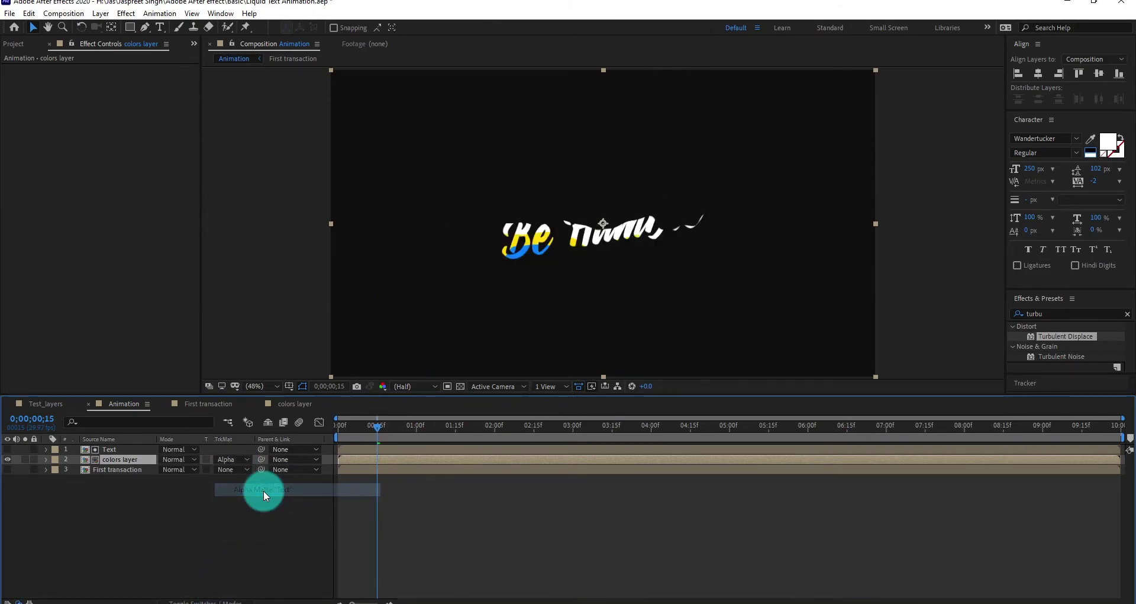
left_click(343, 437)
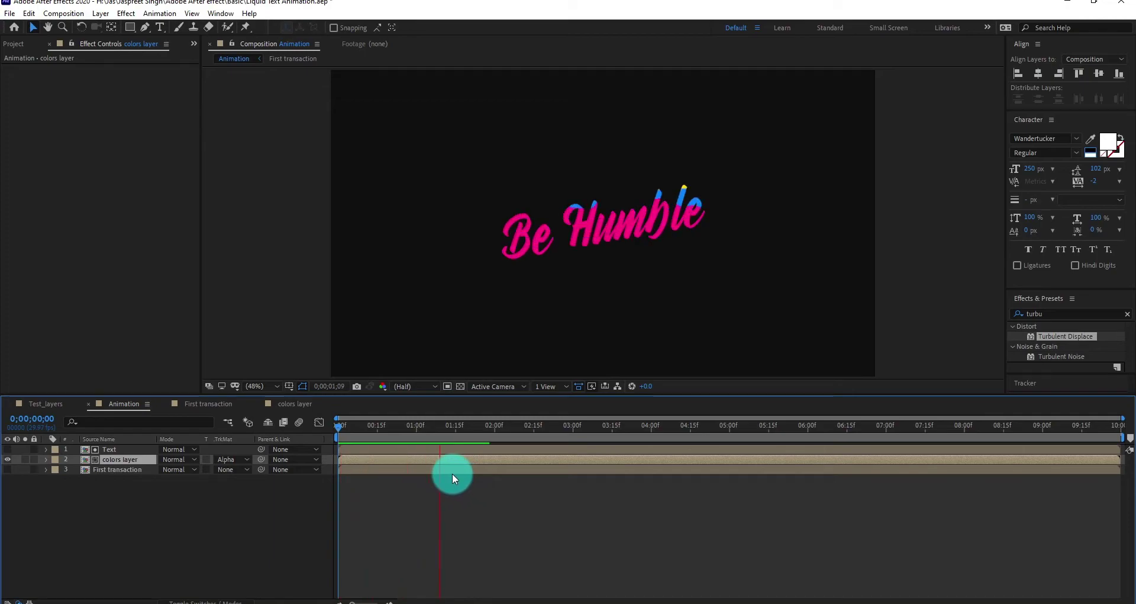
key("space")
Open the colors layer composition at an early frame
left_click_drag(457, 432, 396, 435)
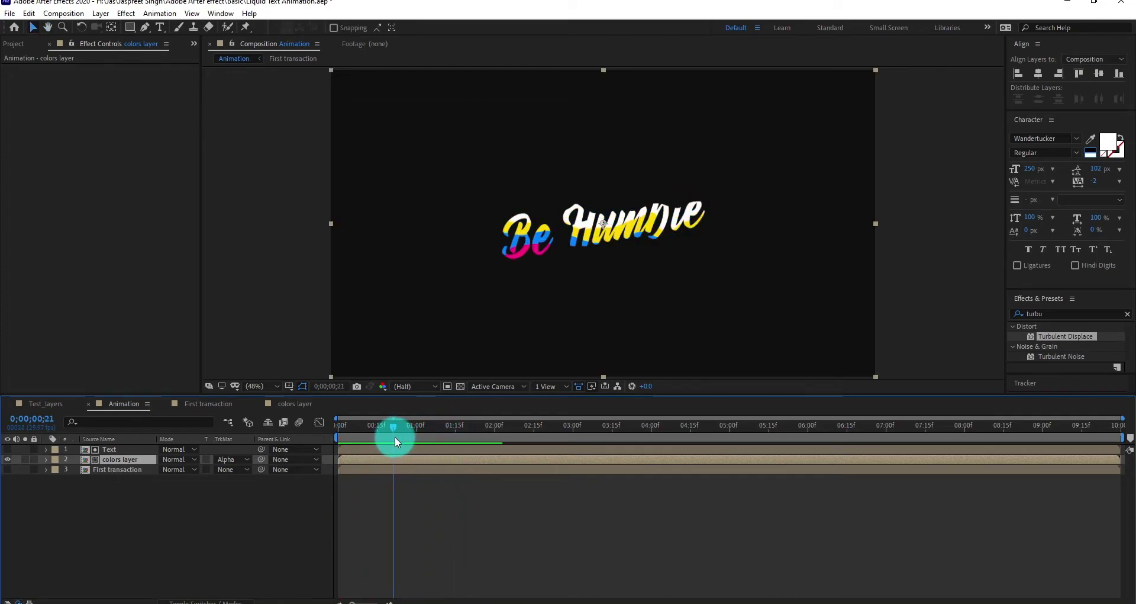
left_click(293, 405)
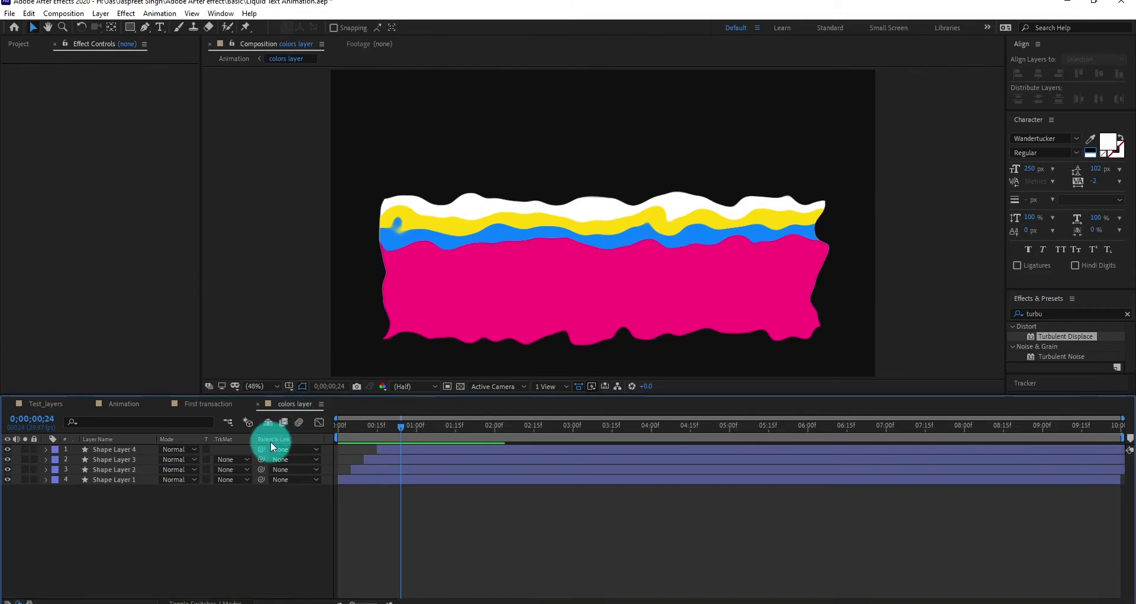
left_click_drag(391, 433, 384, 431)
left_click(370, 477)
key("r")
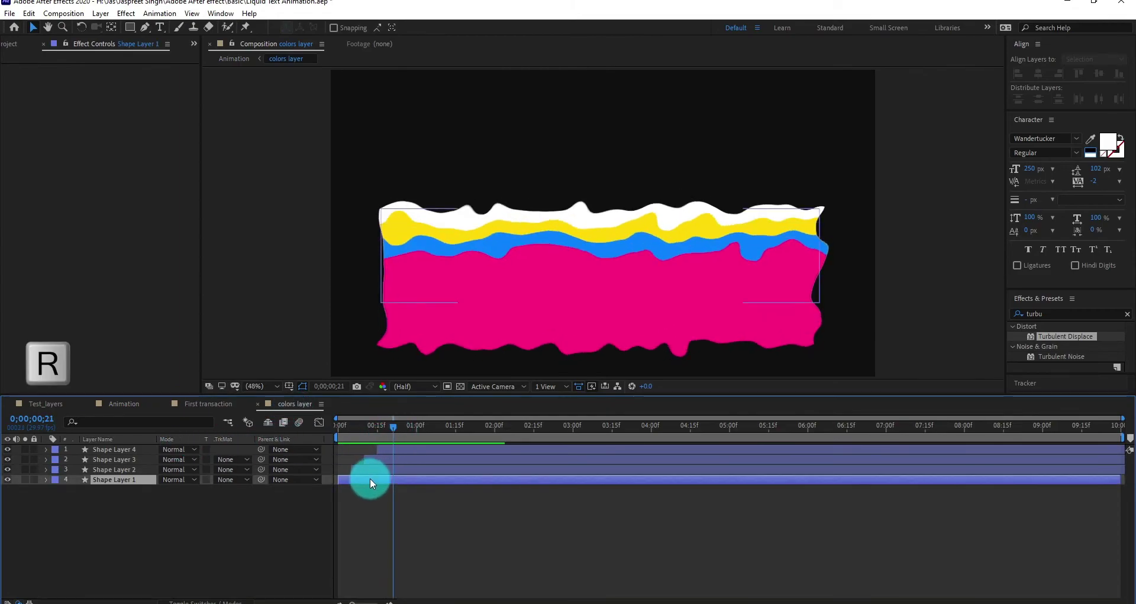
Rotate the four shapes to about +14°, -27°, +14° and -29°
left_click(126, 451, "shift")
key("r")
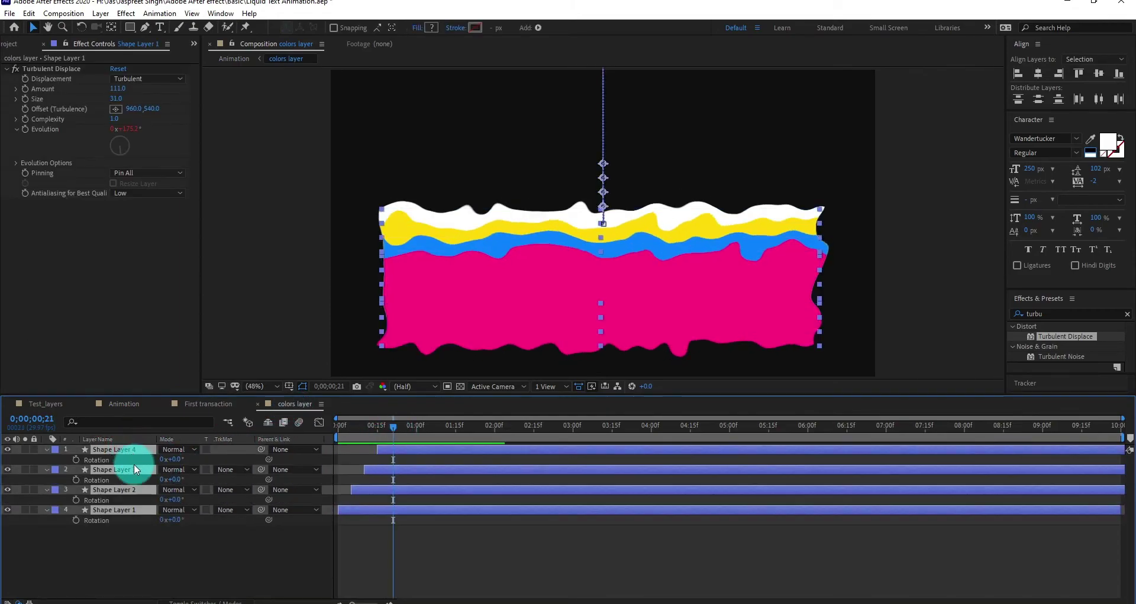
mouse_move(177, 519)
left_mouse_down()
mouse_move(189, 519)
mouse_move(187, 499)
mouse_move(167, 505)
mouse_move(186, 484)
left_mouse_up()
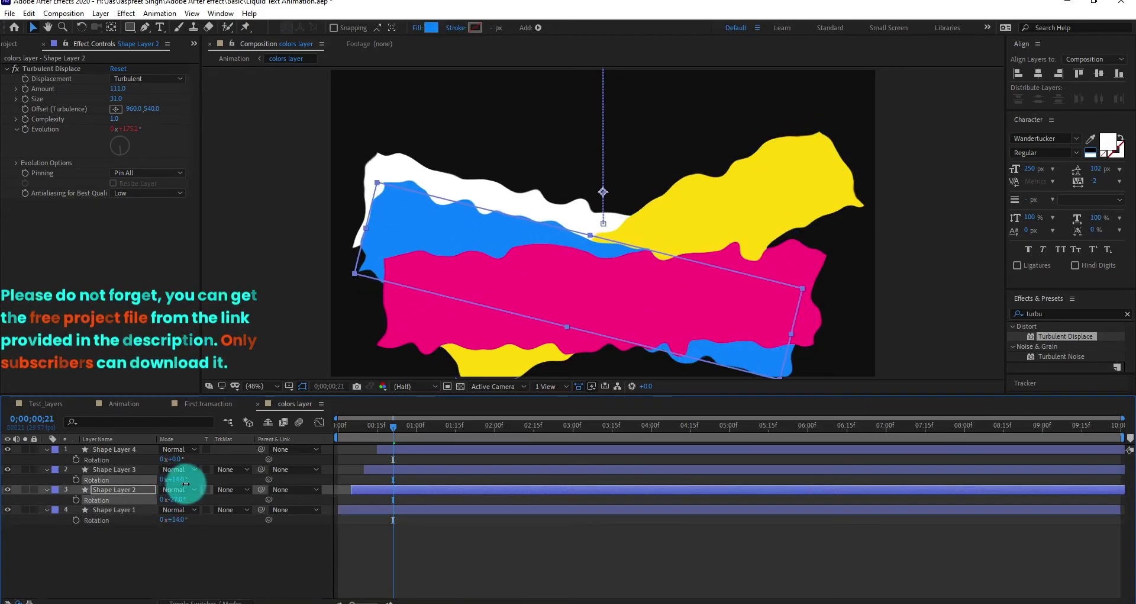
left_click_drag(177, 459, 169, 469)
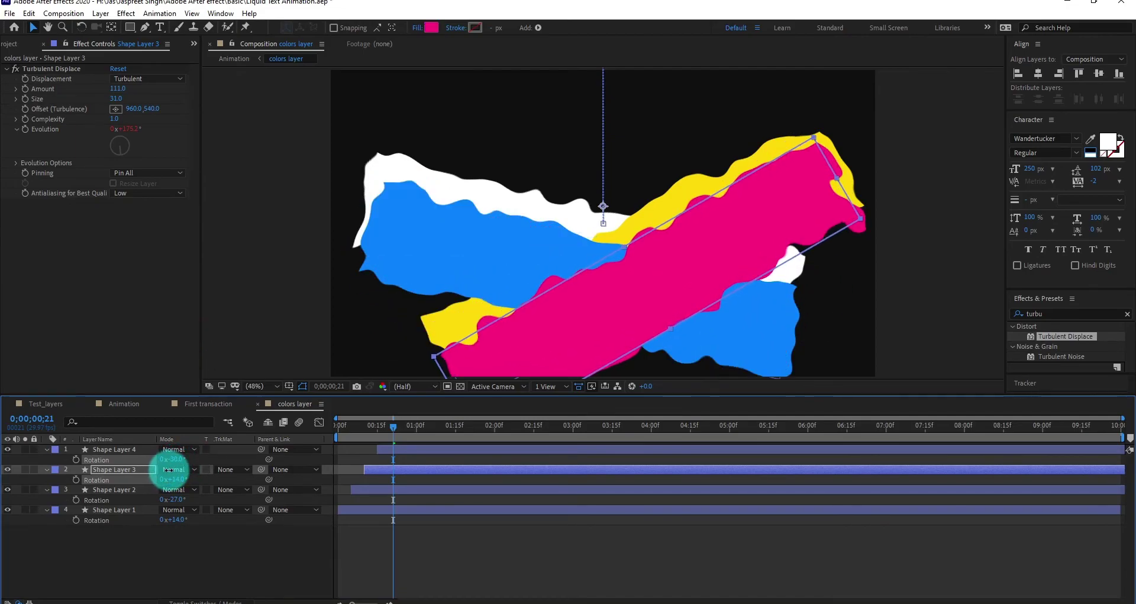
left_click_drag(168, 469, 170, 467)
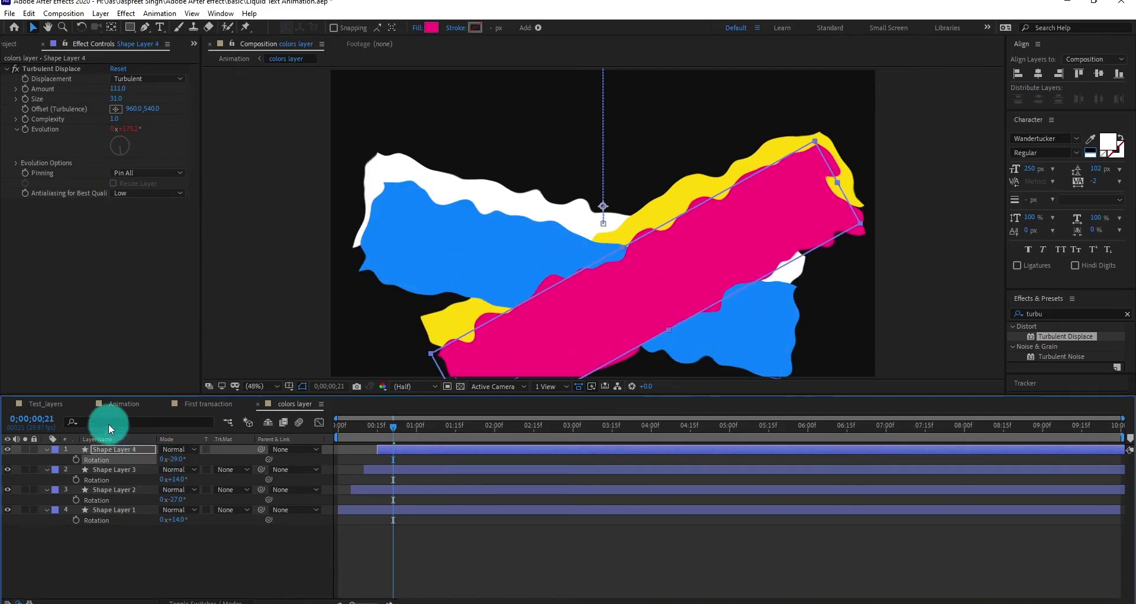
Preview the Animation comp and park near 1;15 to check the text
left_click(124, 404)
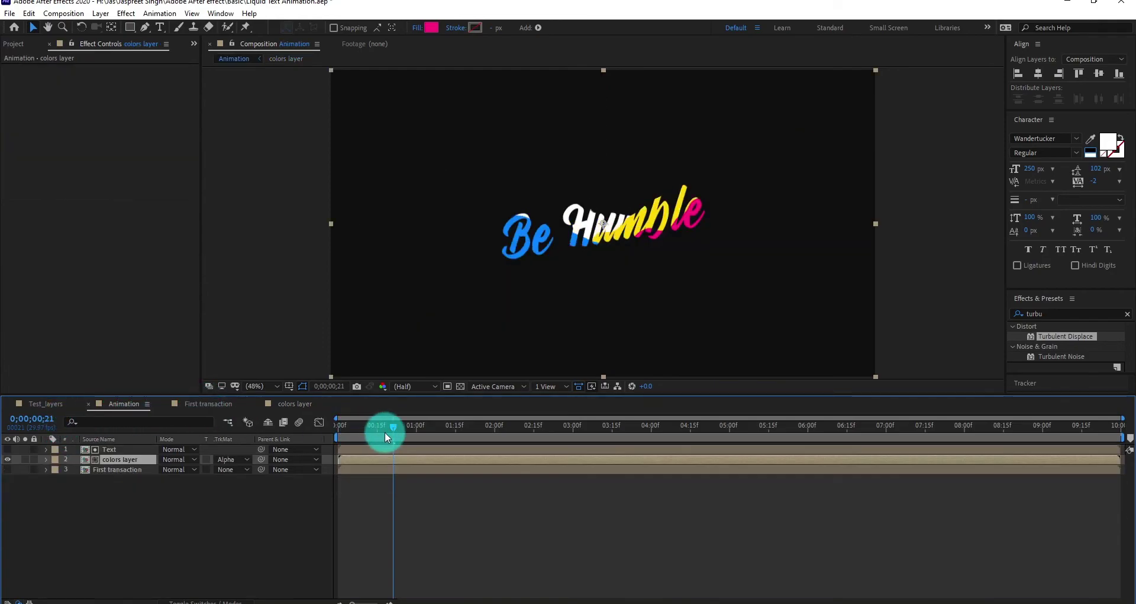
left_click_drag(352, 432, 337, 432)
key("space")
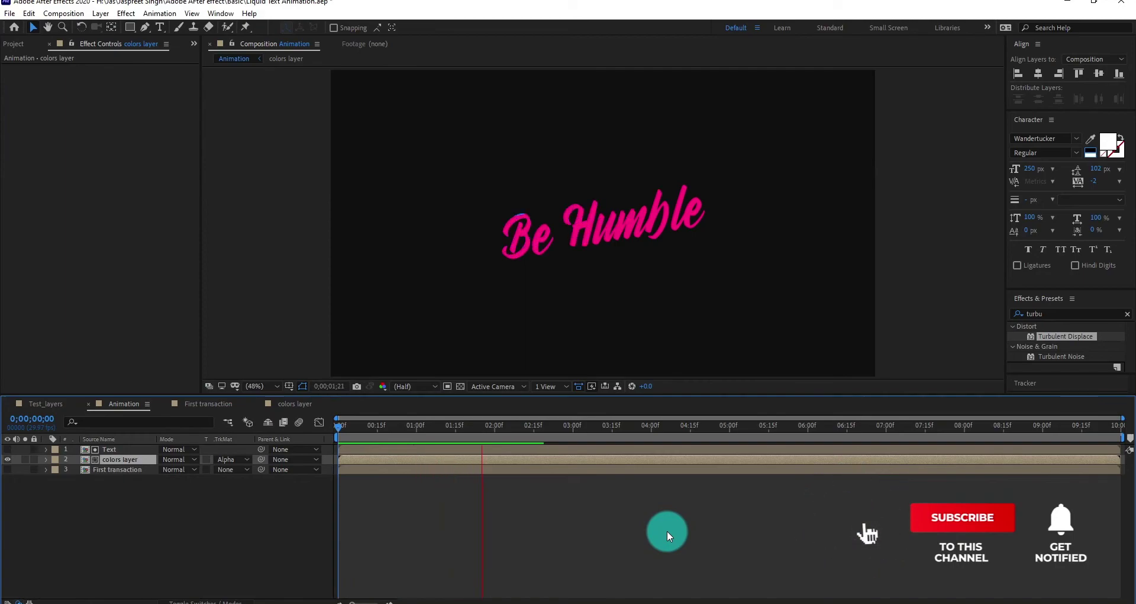
left_click(526, 425)
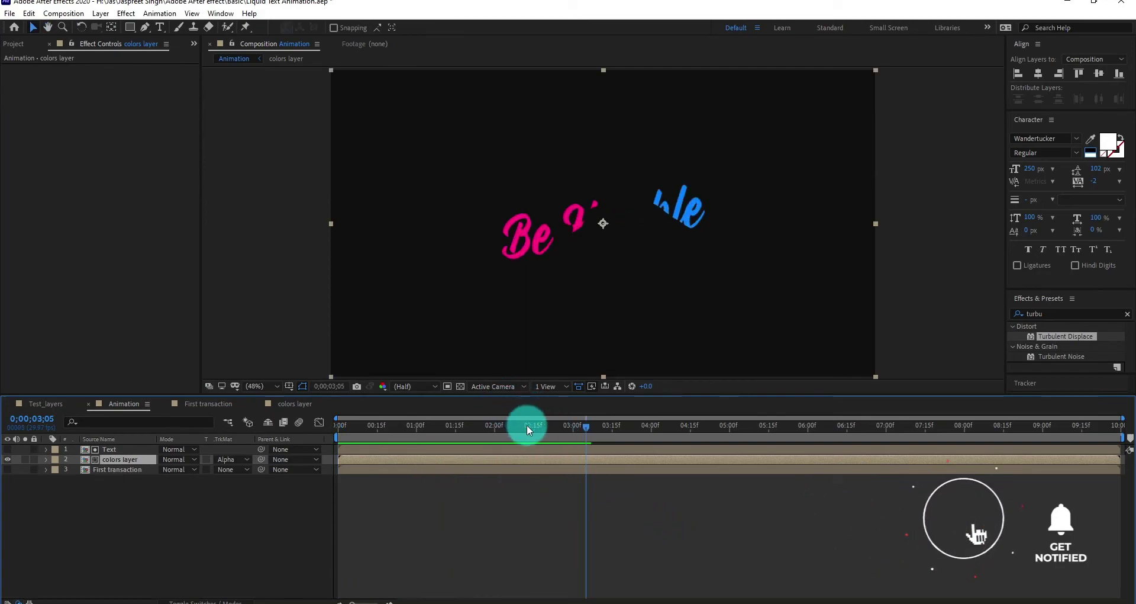
left_click_drag(601, 431, 456, 442)
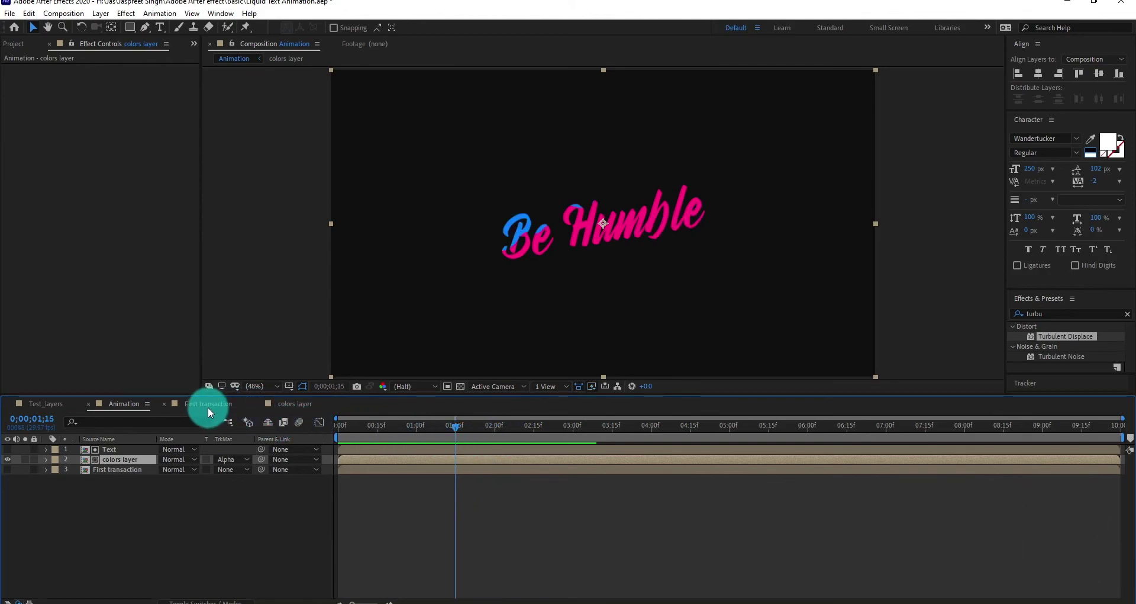
Enlarge the pink shape toward lower right, rotate it to -38°, and lower the yellow shape
double_click(119, 459)
left_click(665, 261)
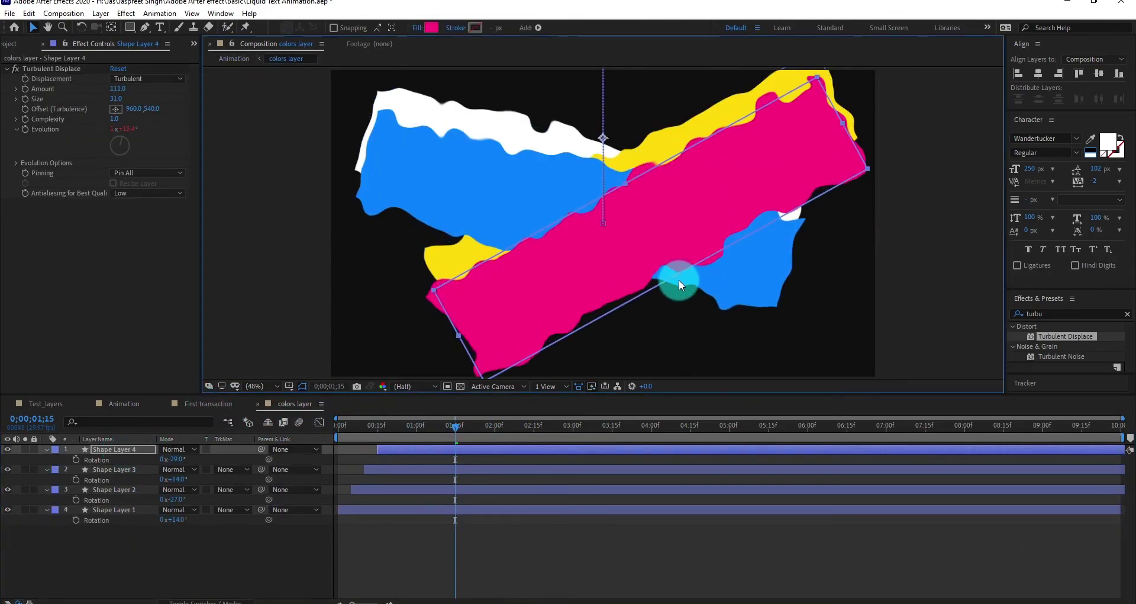
left_click_drag(679, 280, 740, 353)
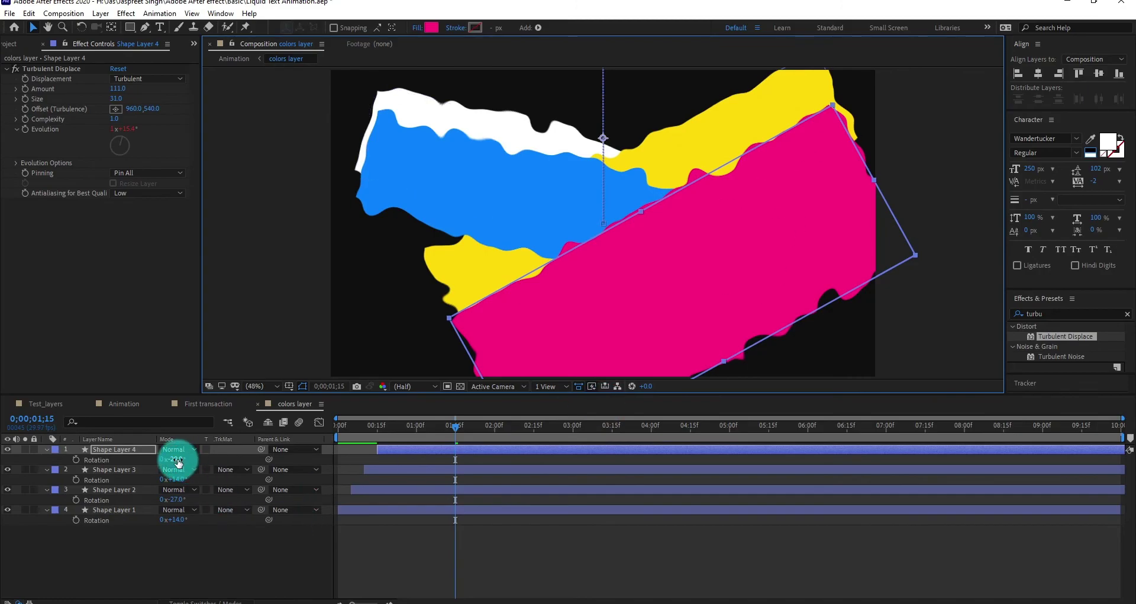
left_click_drag(178, 461, 170, 461)
left_click(118, 472)
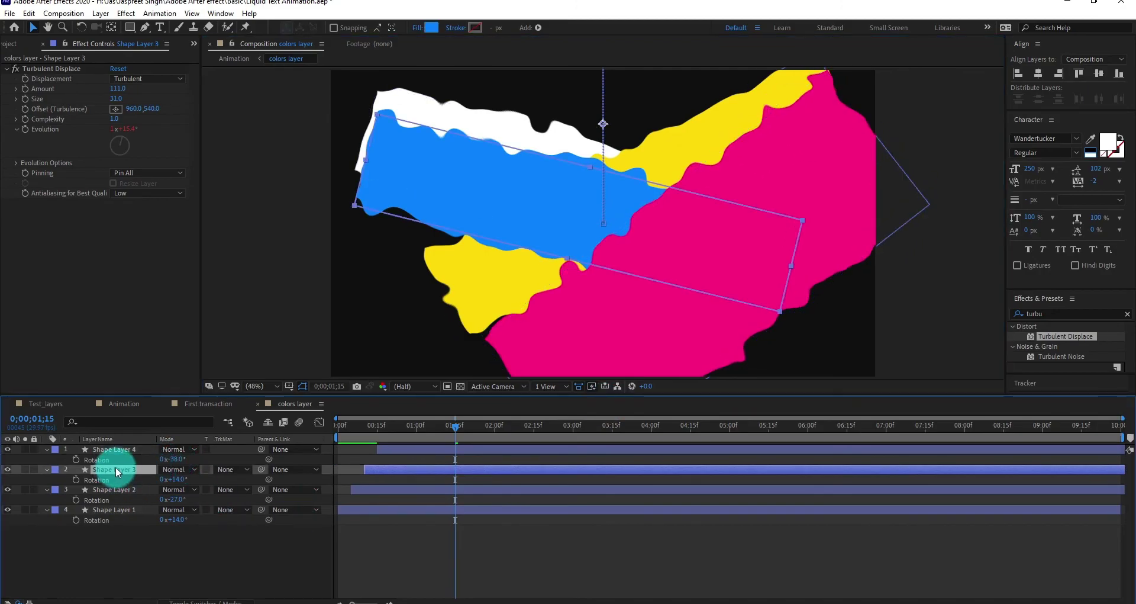
left_click(114, 489)
left_click_drag(653, 309, 679, 300)
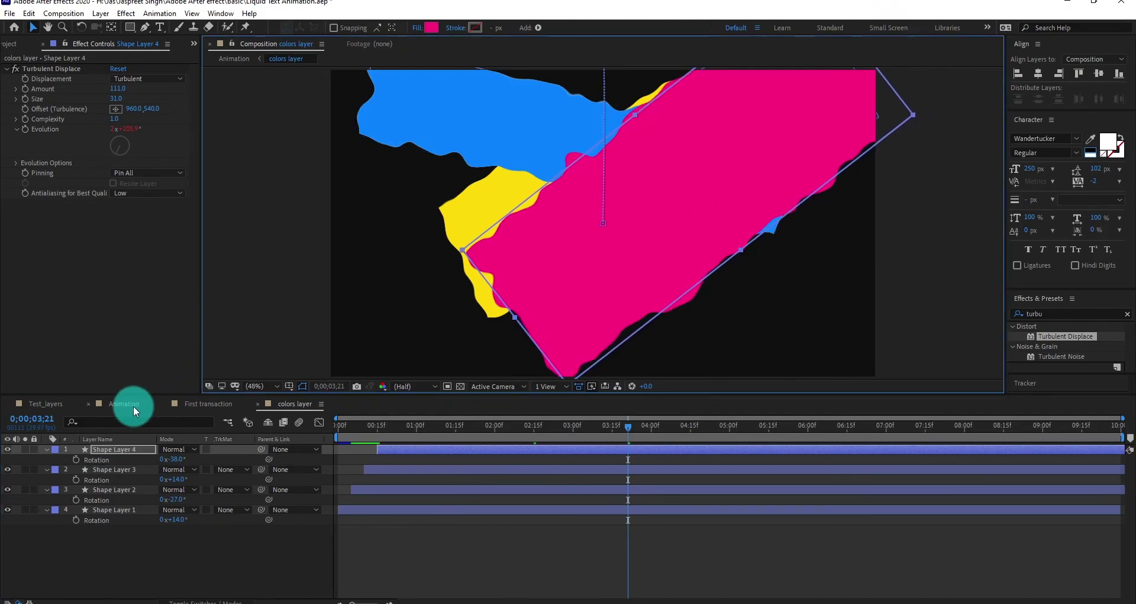
left_click(133, 406)
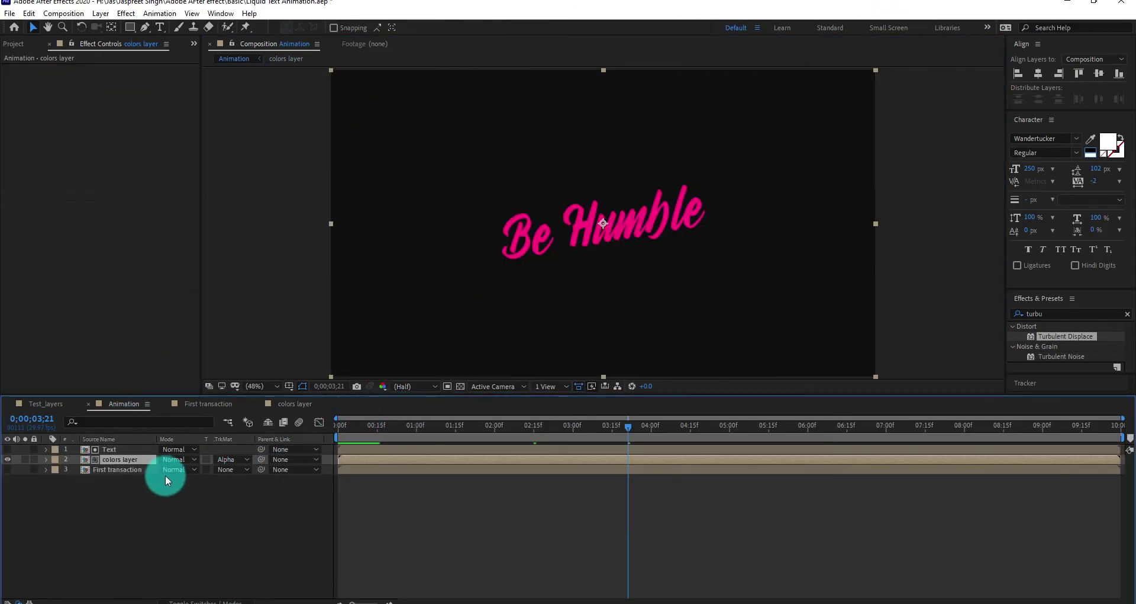
Unhide First transaction and start the Text and colors layer bars around two seconds
left_click(7, 469)
left_click(529, 442)
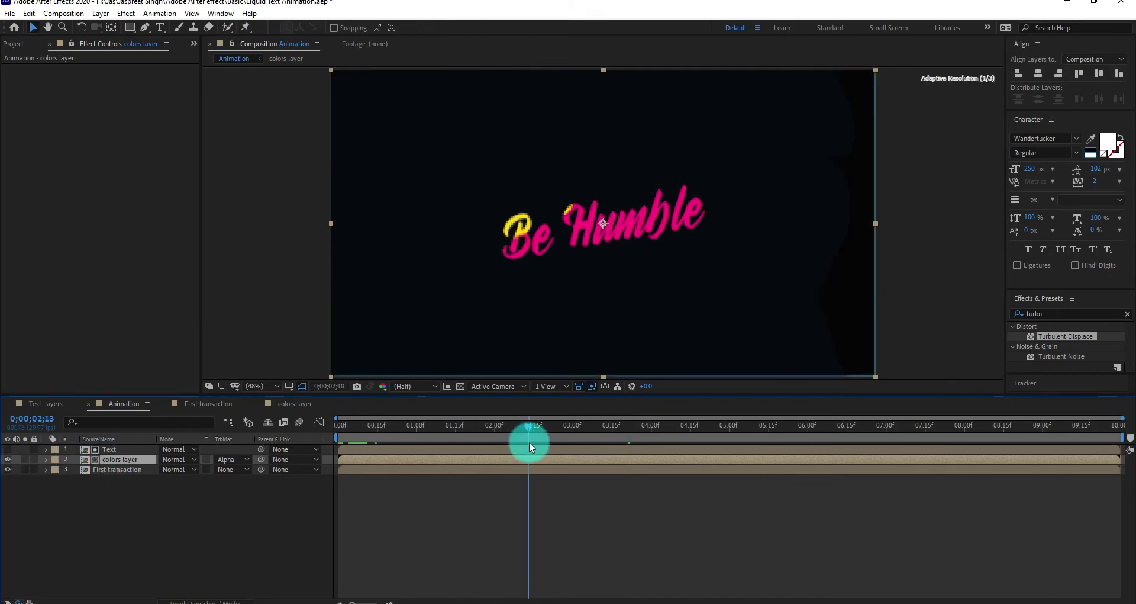
left_click(435, 446, "shift")
mouse_move(421, 459)
left_mouse_down()
mouse_move(613, 453)
mouse_move(498, 459)
left_mouse_up()
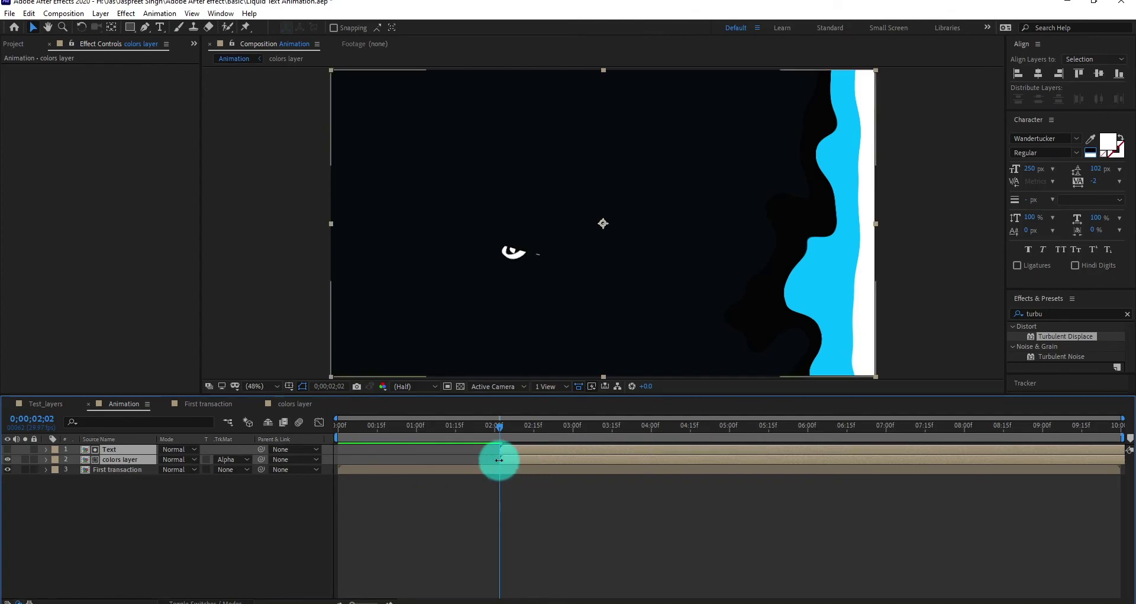